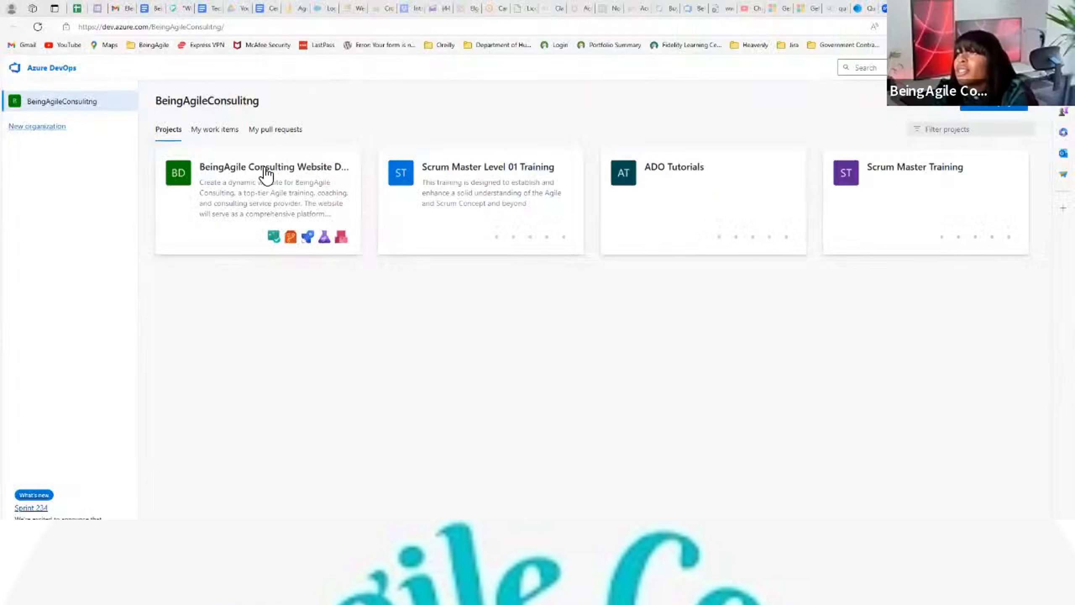
Step: Open the BeingAgile Consulting Website Development project and show the team's capacity plan for the current sprint
click(266, 174)
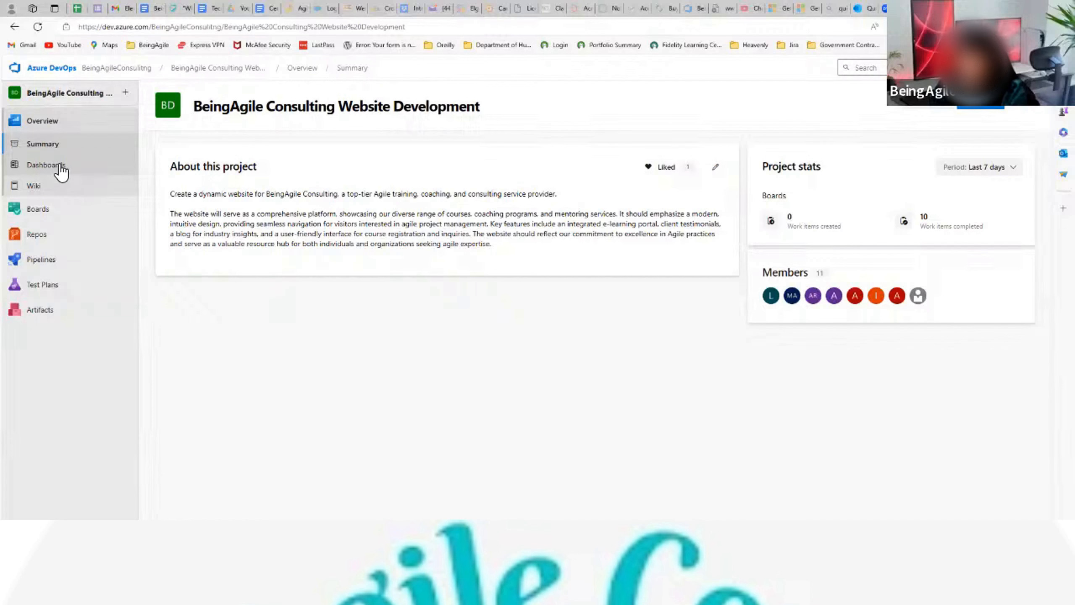
click(34, 208)
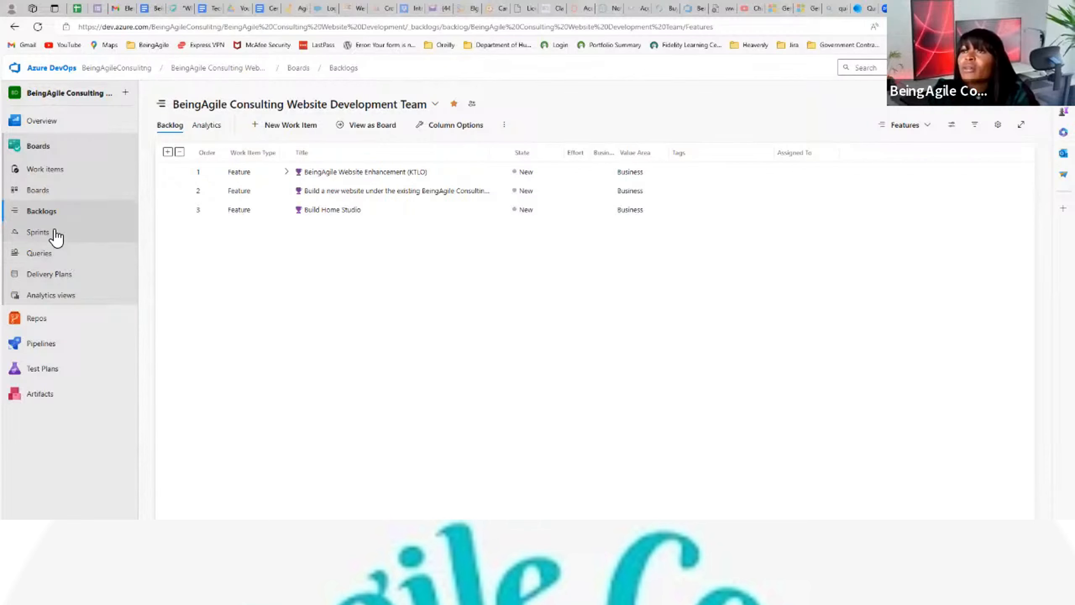
click(39, 232)
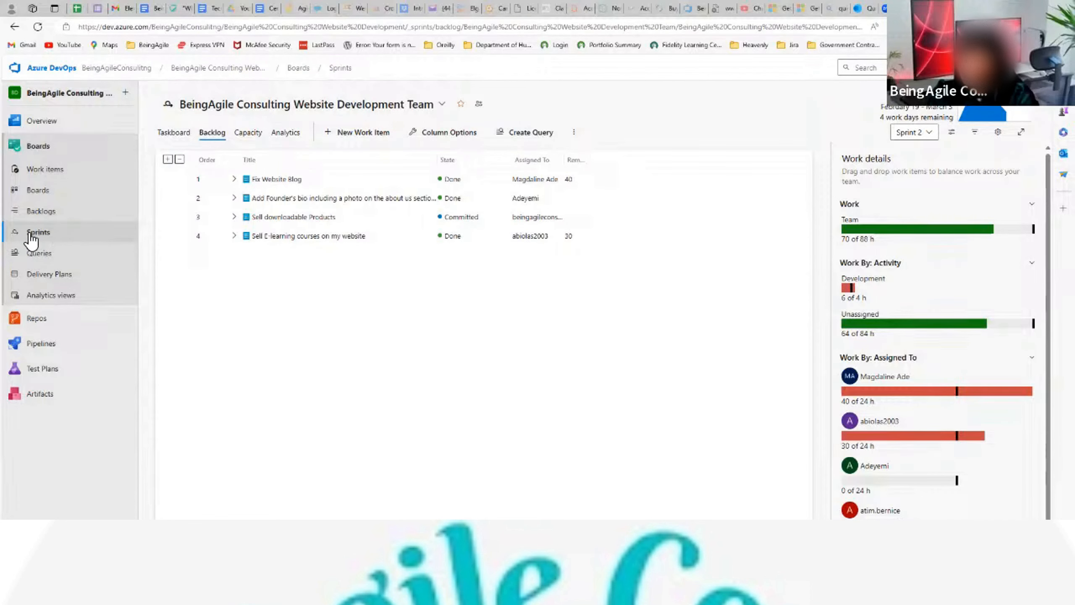
click(45, 242)
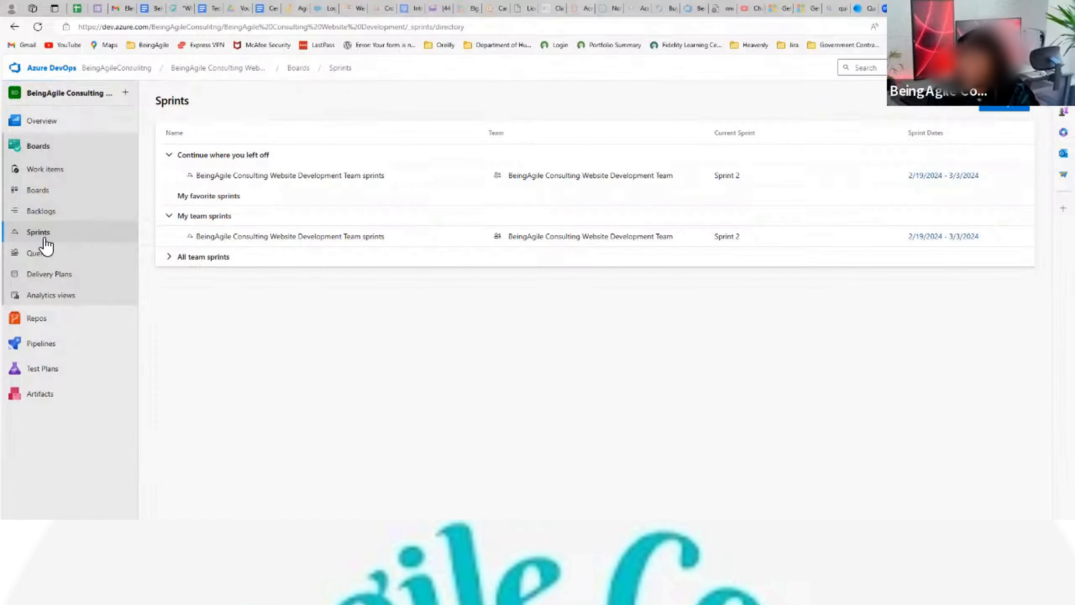
click(67, 196)
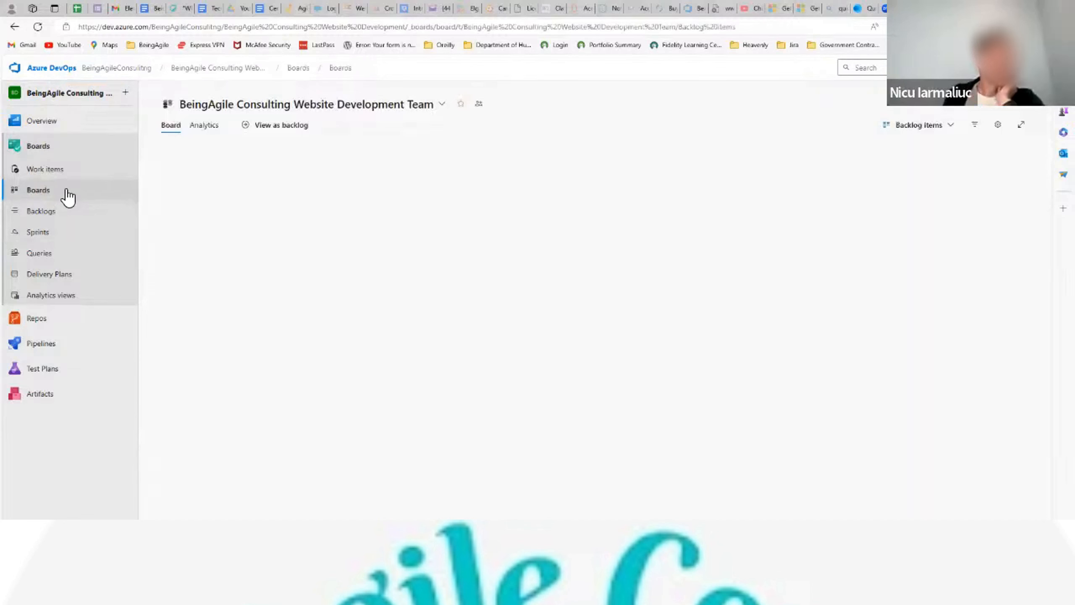
click(55, 214)
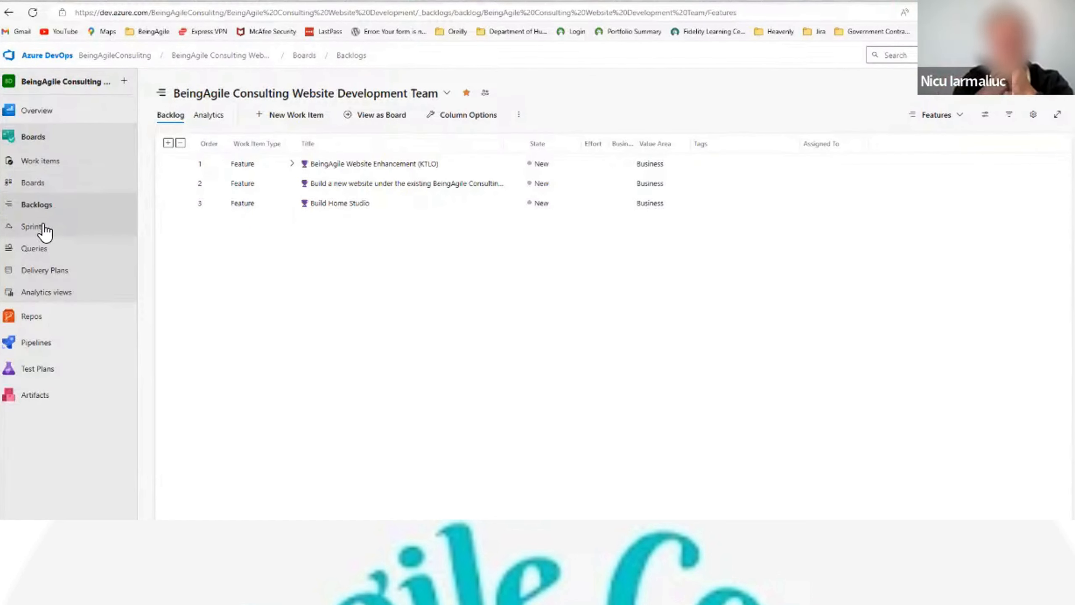
click(44, 228)
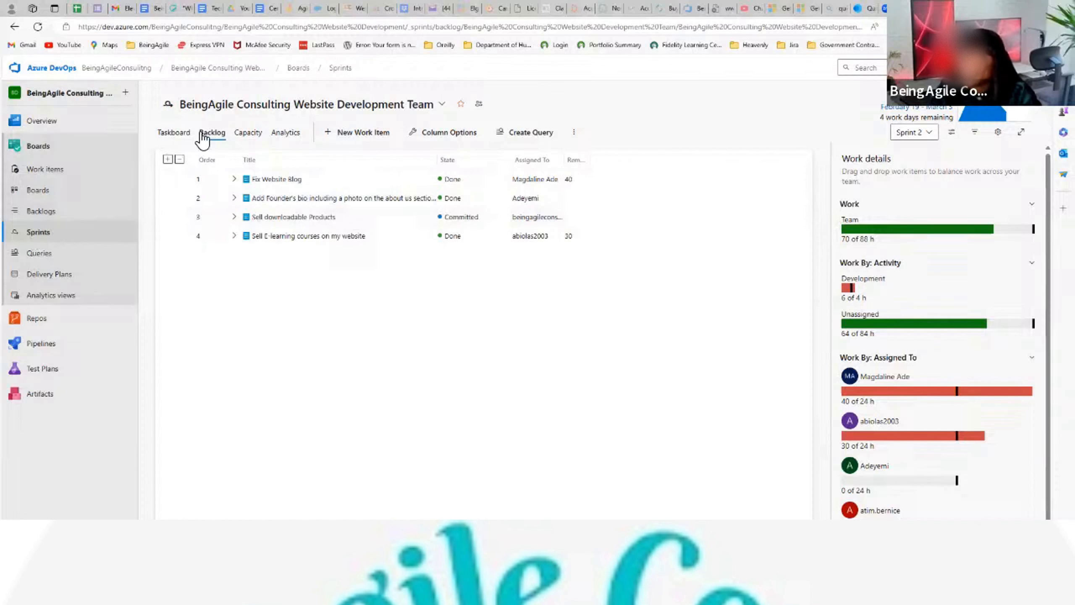
click(249, 134)
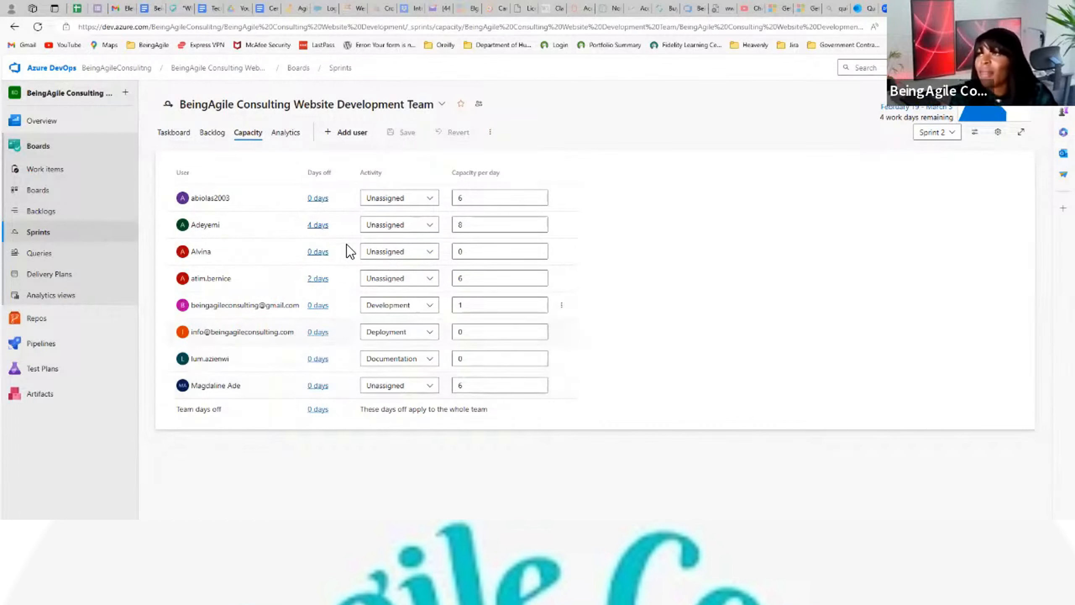
Step: Try to add a user to the Sprint 2 capacity list by searching for the person's first name
click(346, 132)
click(470, 314)
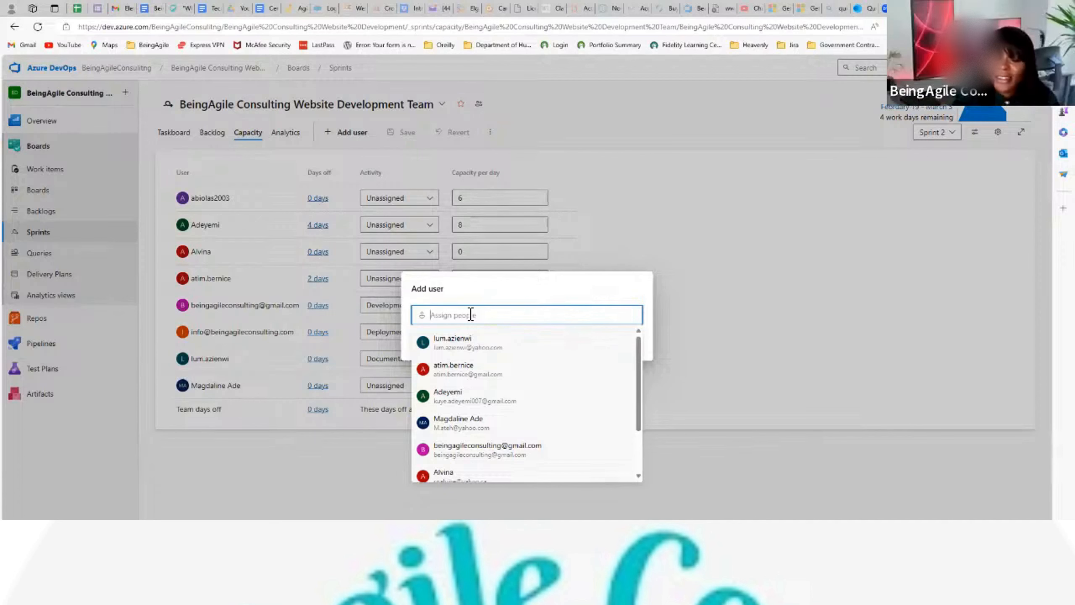
text(nicu)
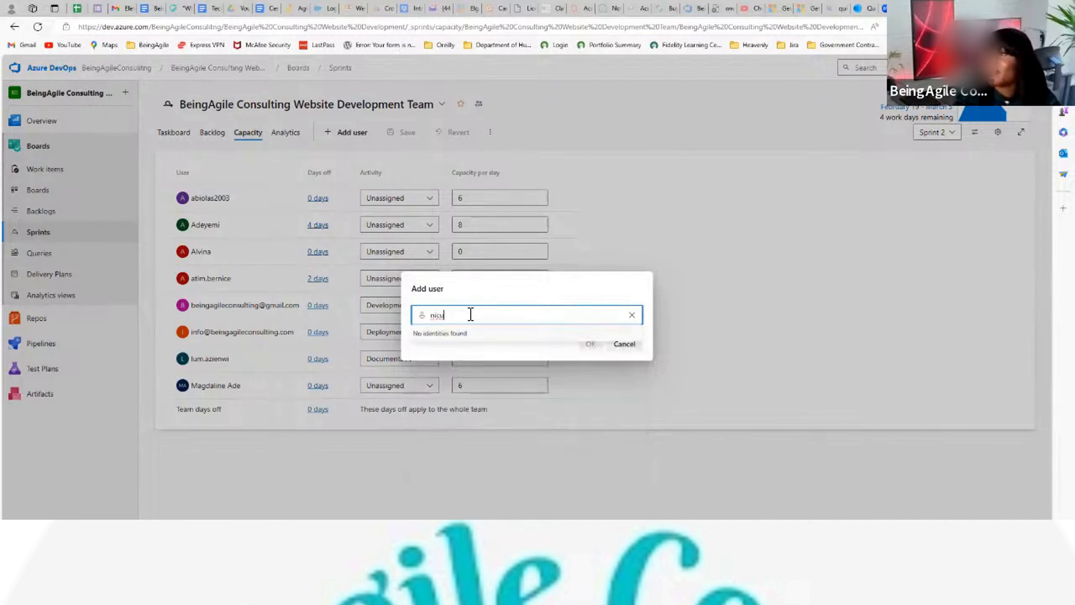
key(BackSpace)
key(BackSpace)
key(BackSpace)
key(BackSpace)
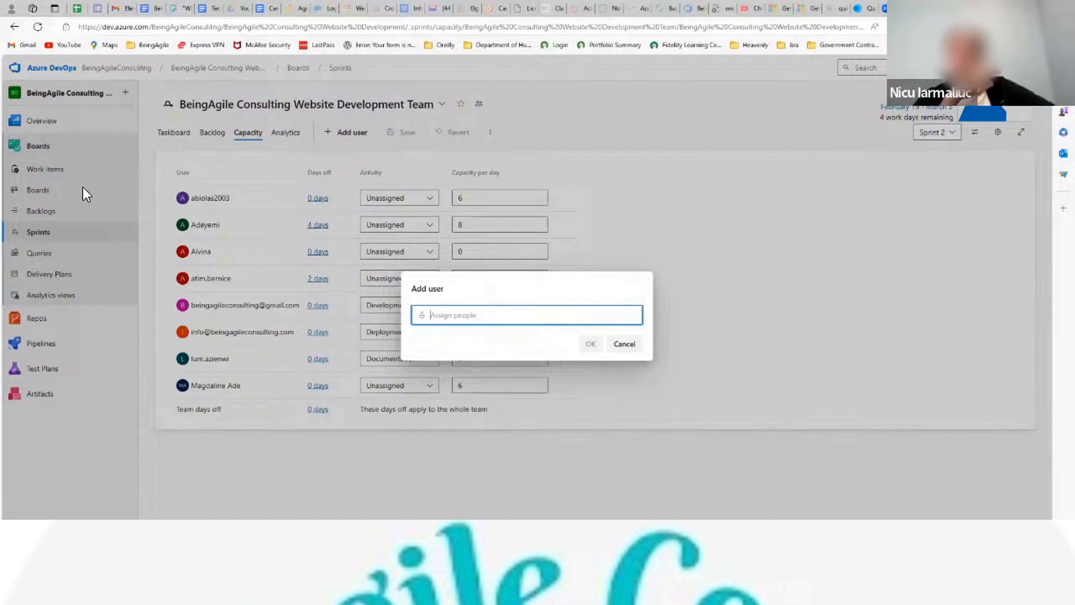
click(626, 344)
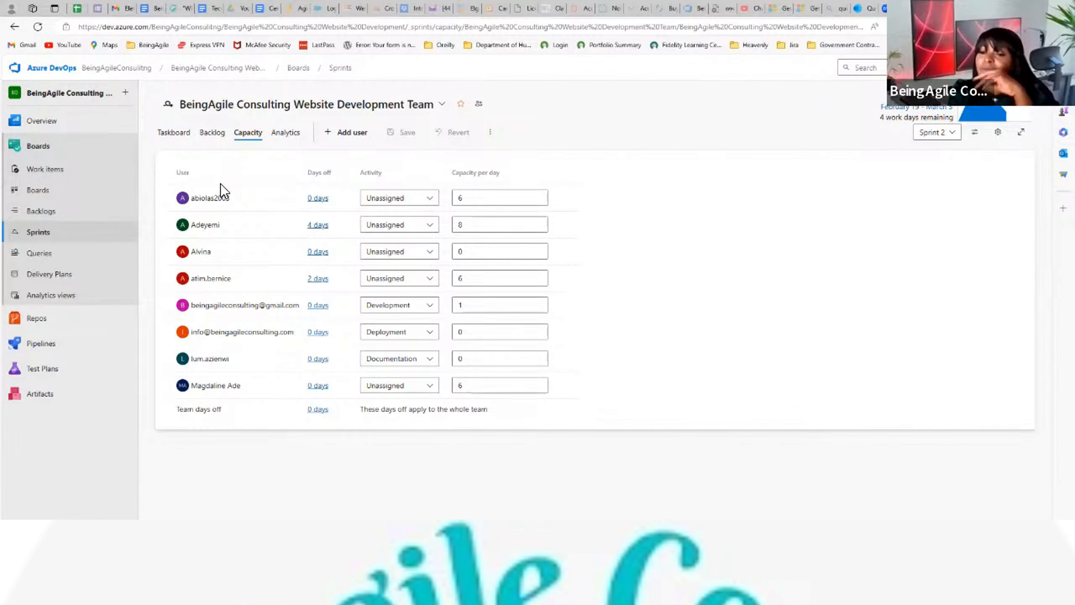
click(351, 133)
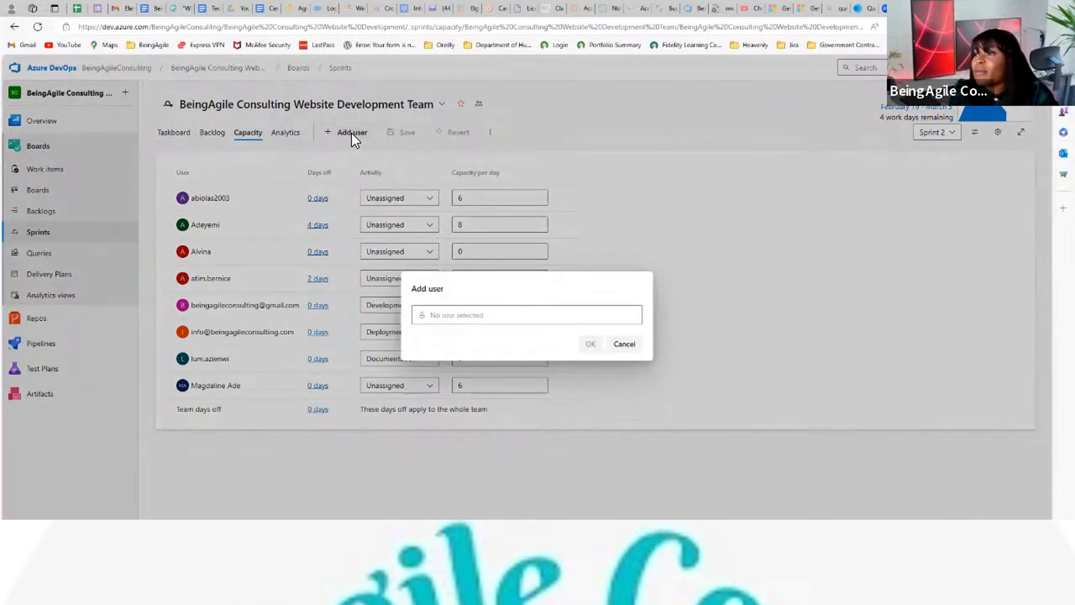
click(458, 314)
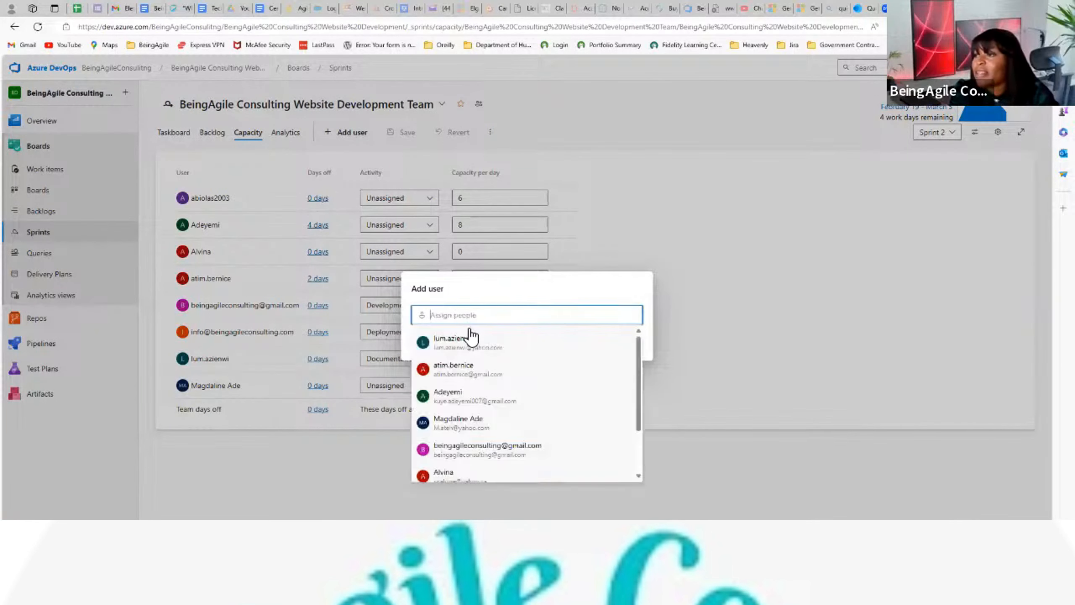
click(685, 336)
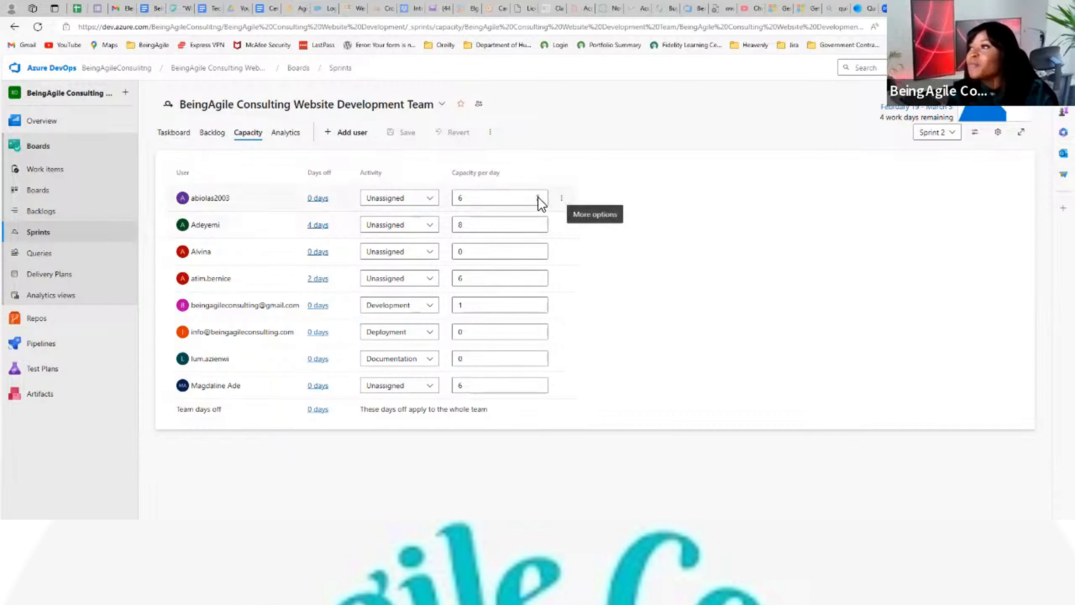
click(496, 198)
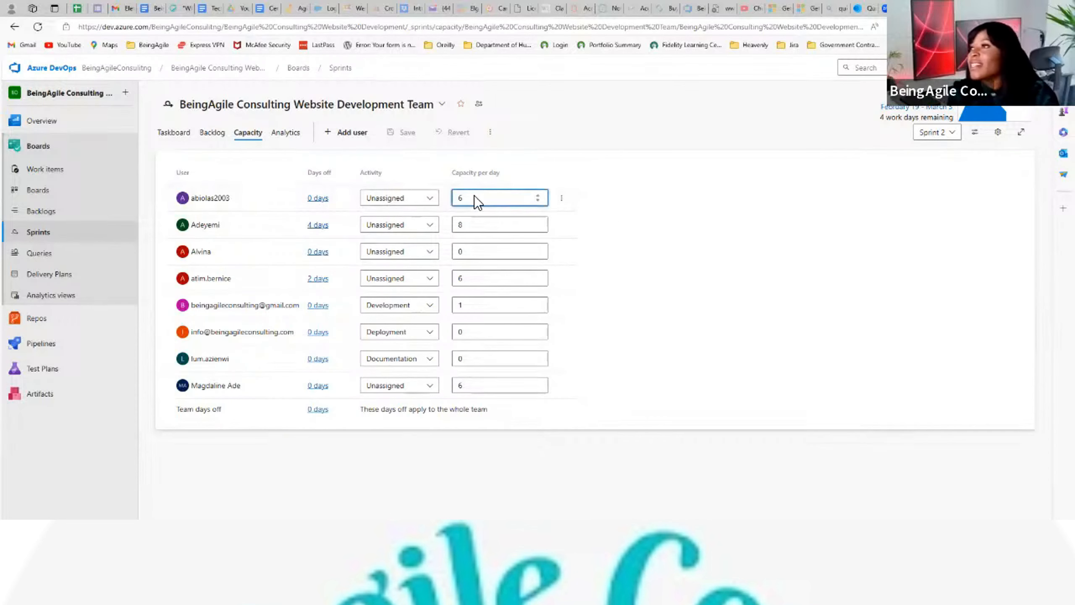
click(470, 226)
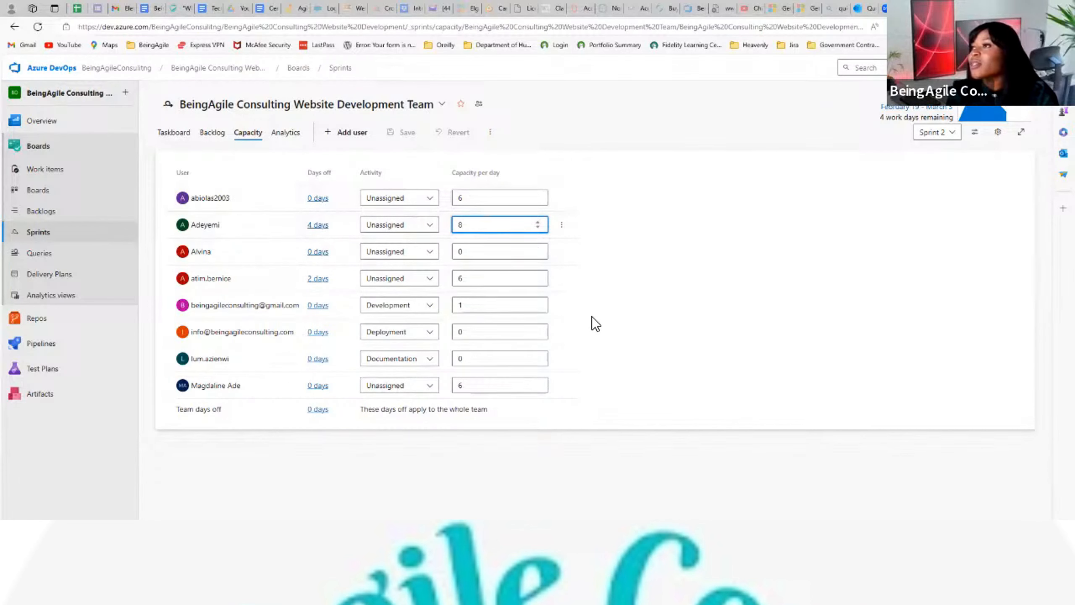
click(492, 133)
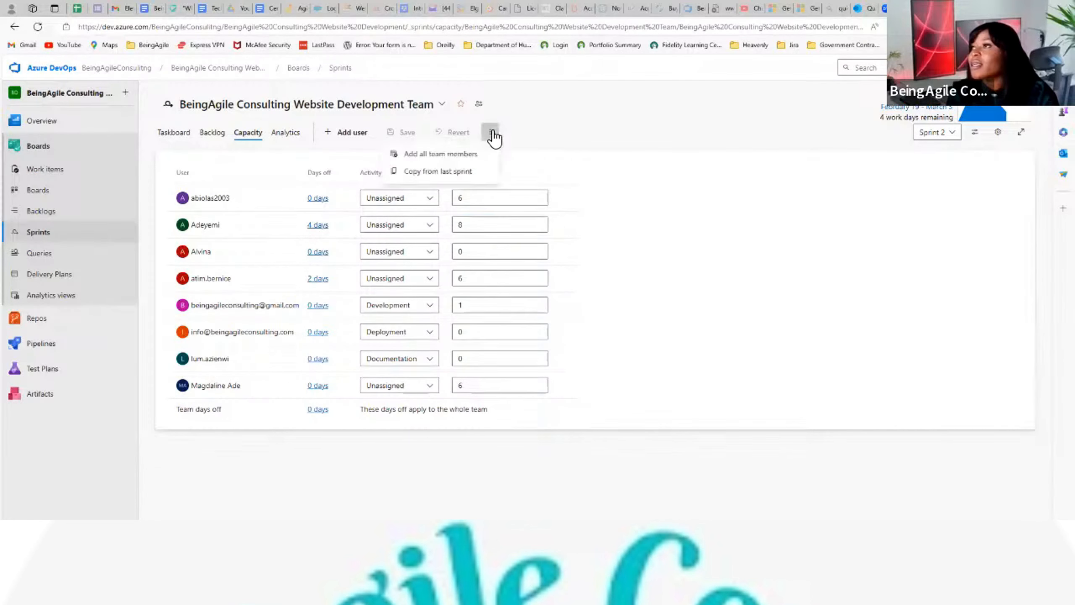
click(590, 236)
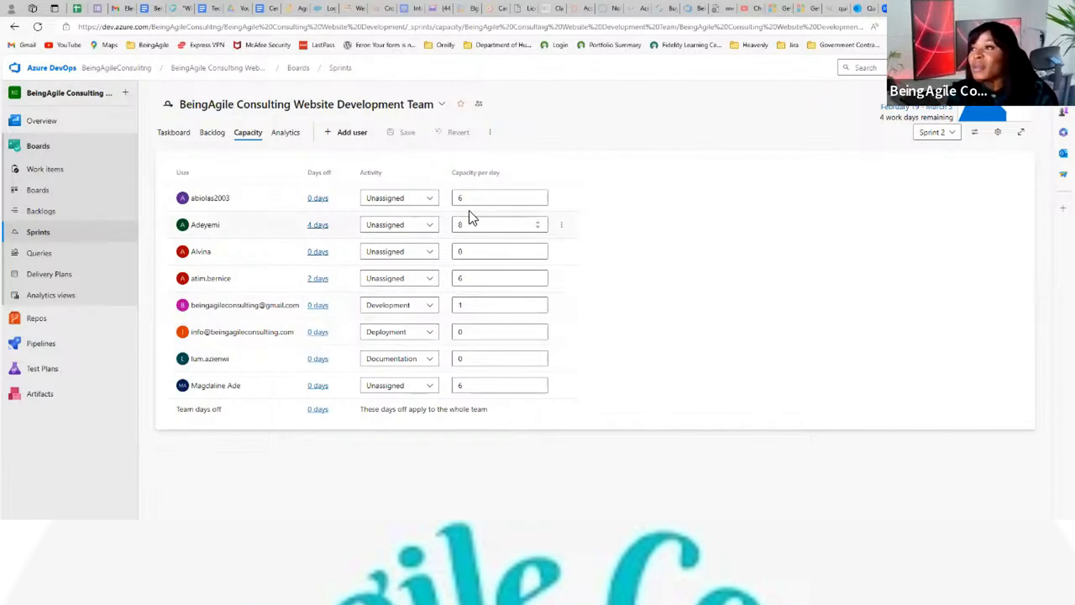
click(561, 197)
click(654, 222)
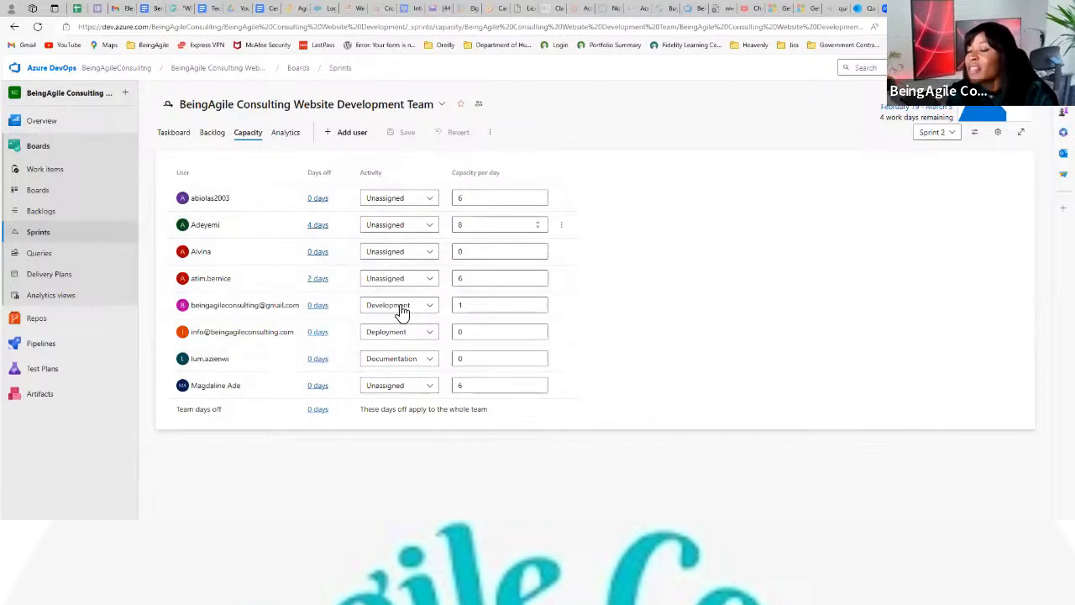
Step: Copy the team's capacity values from the last sprint into Sprint 2
click(490, 135)
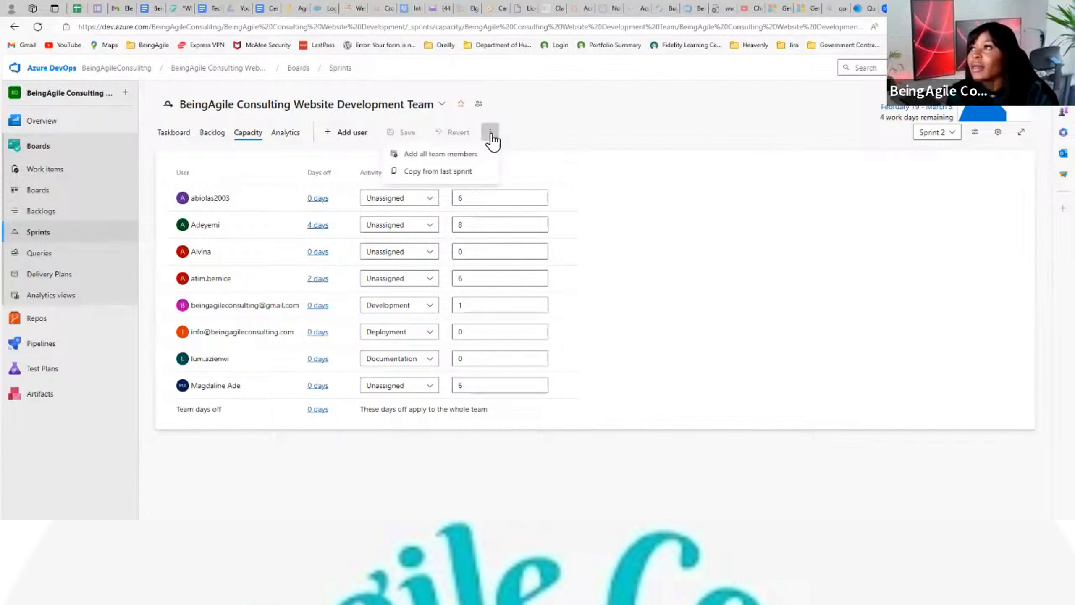
click(428, 174)
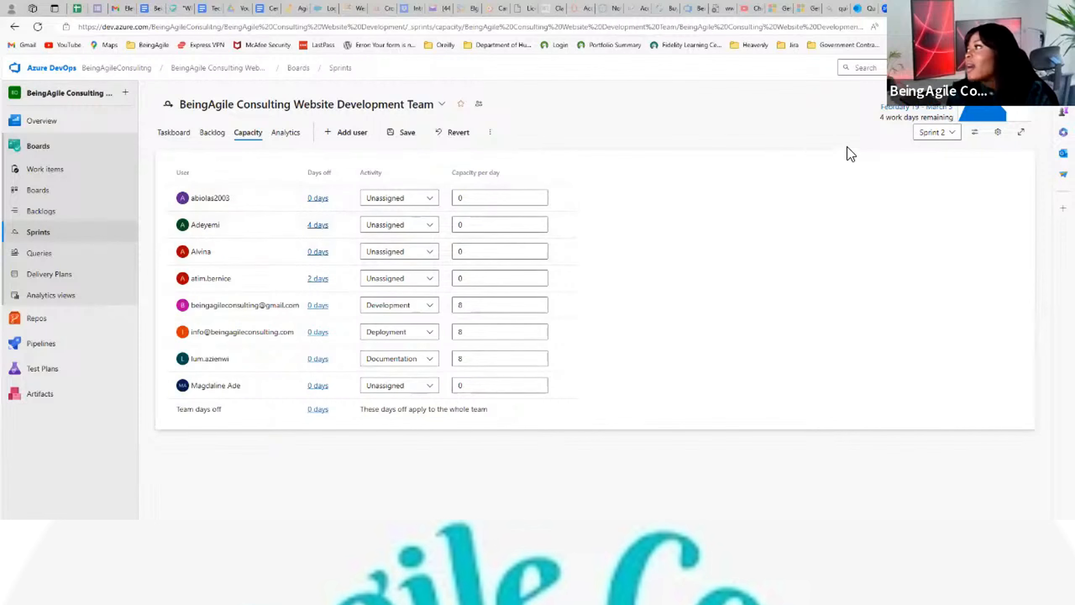
Step: Switch the capacity plan to Sprint 3 and set the capacity per day of the first two listed members to 6
click(953, 134)
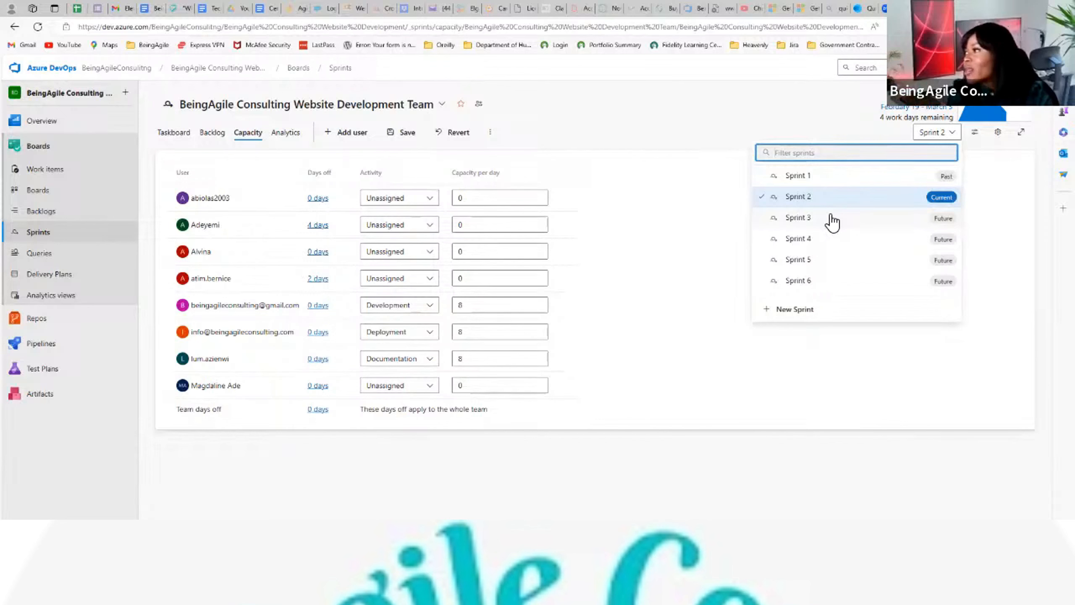
click(722, 178)
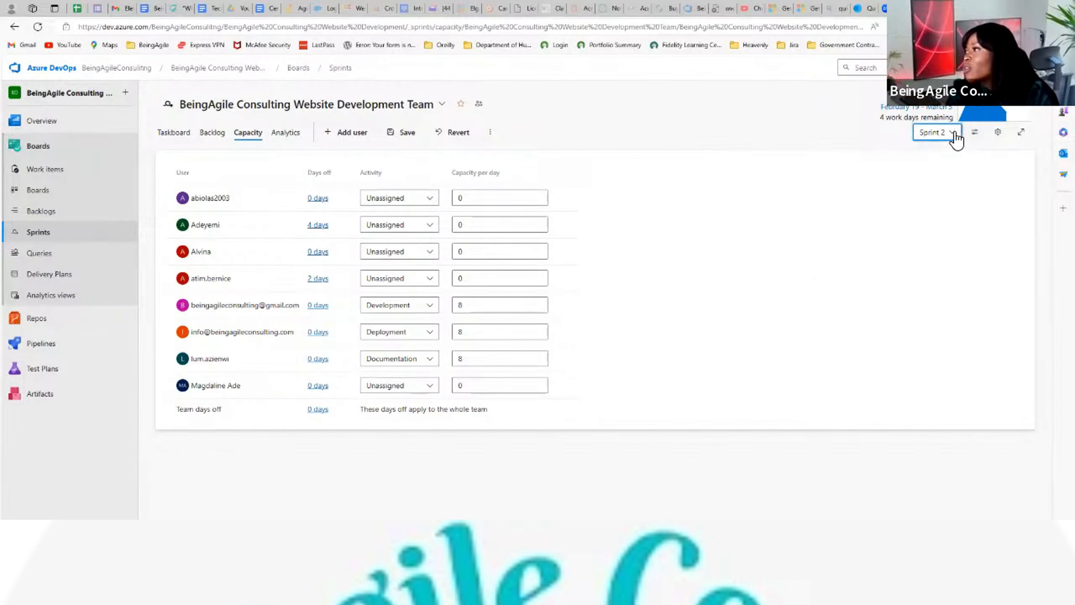
click(954, 135)
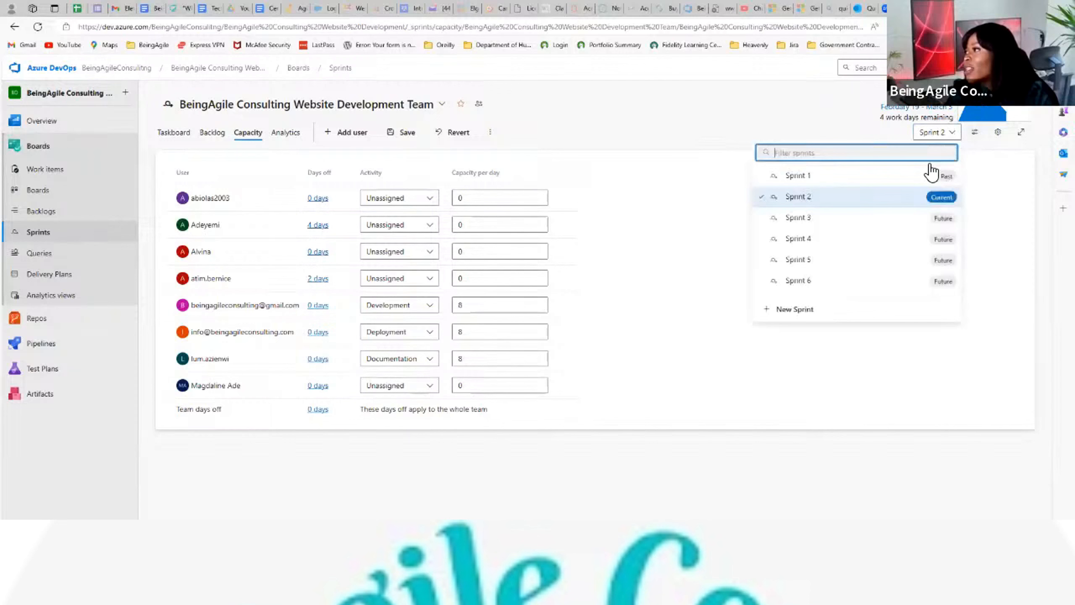
click(860, 220)
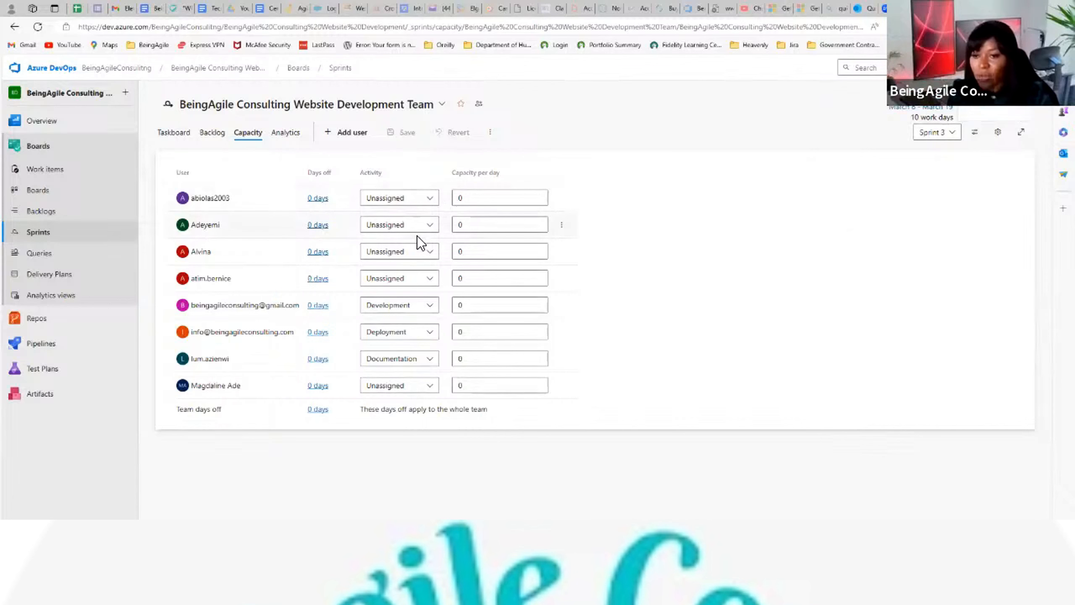
click(479, 200)
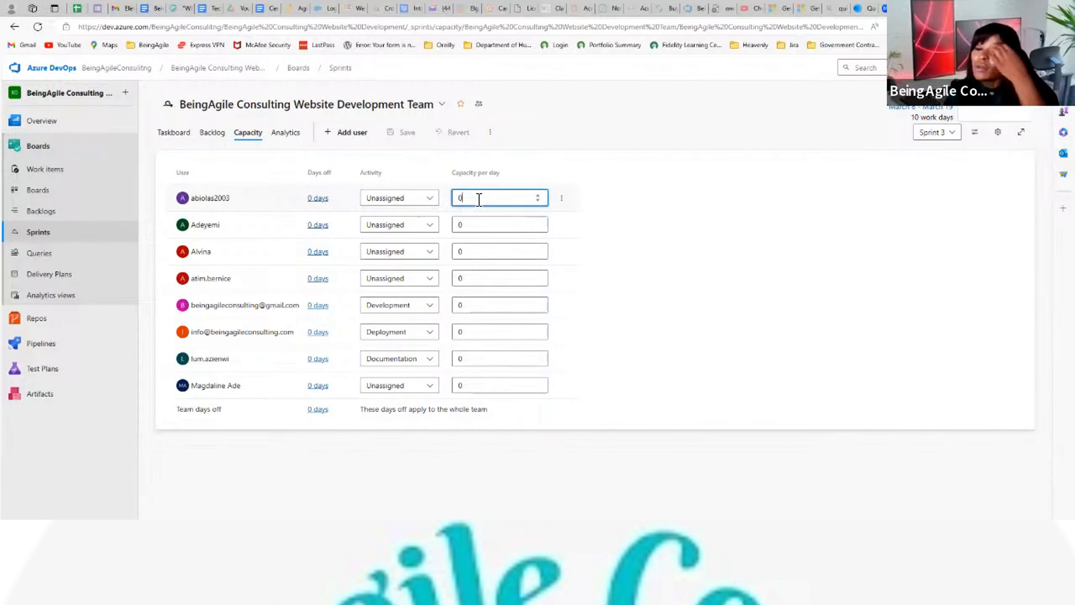
text(6)
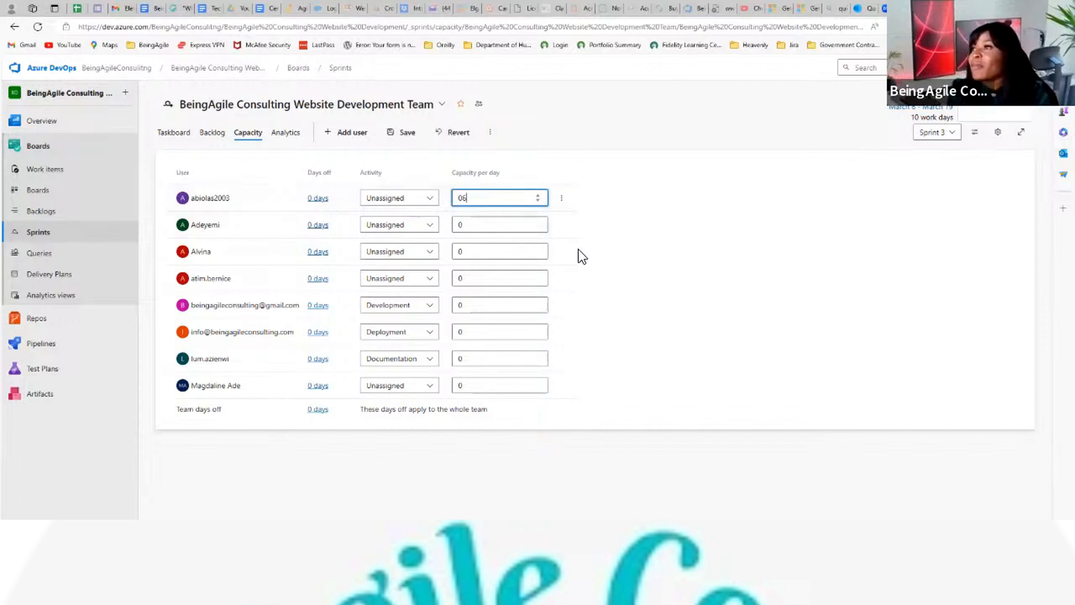
click(495, 226)
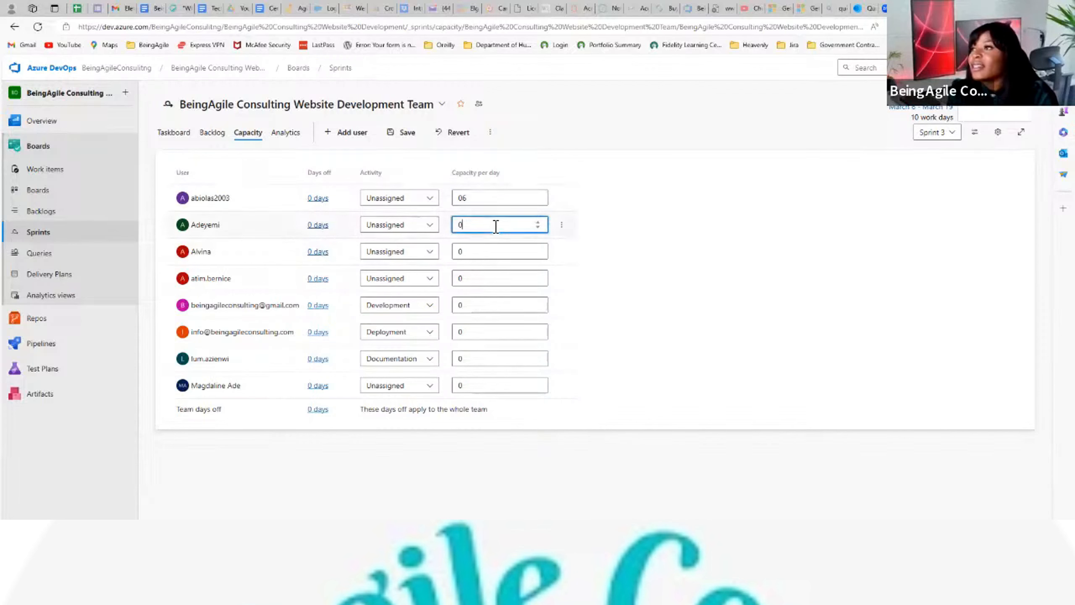
text(6)
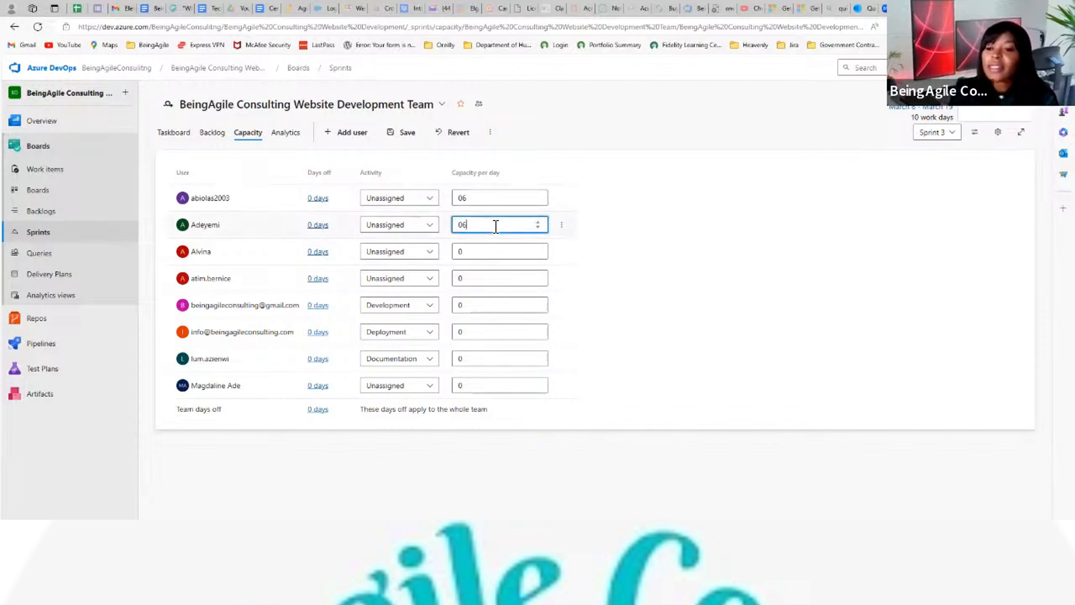
Step: Set the Sprint 3 capacity per day of the remaining six members, from the third to the last listed, to 8
click(492, 253)
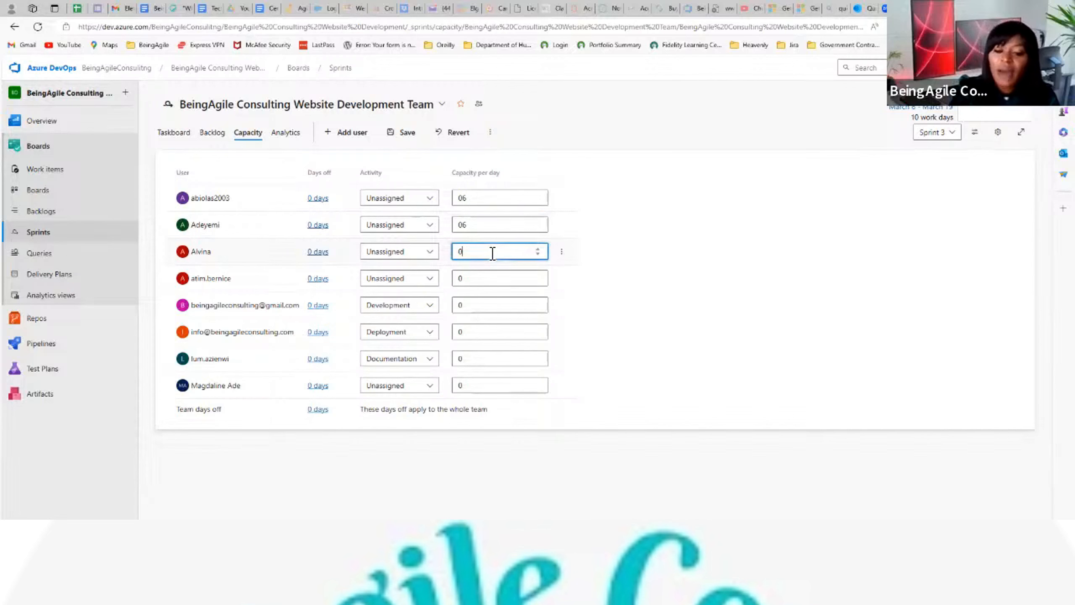
text(8)
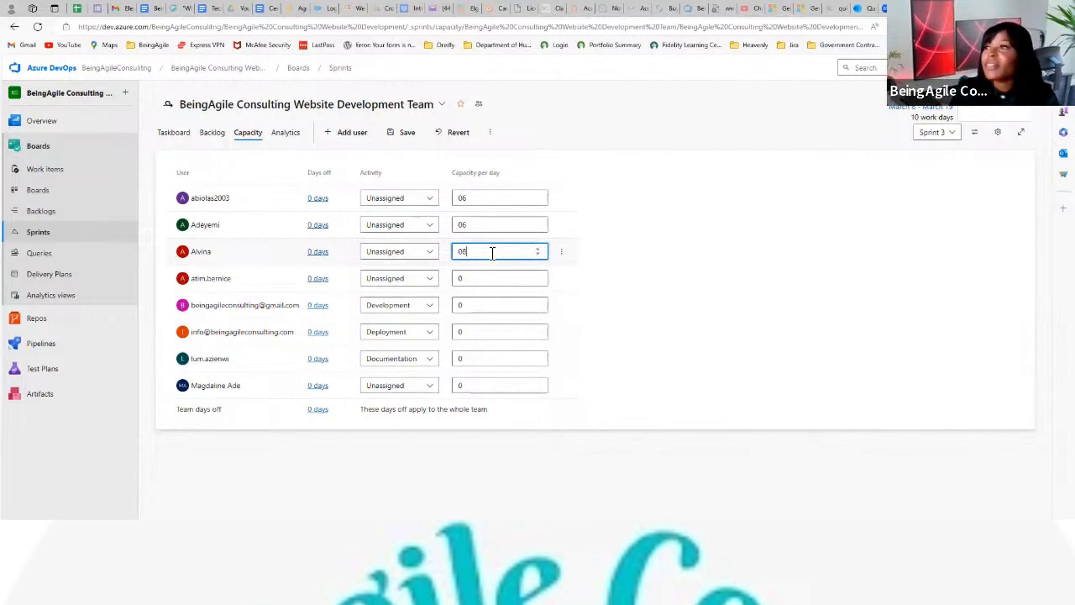
click(484, 283)
text(8)
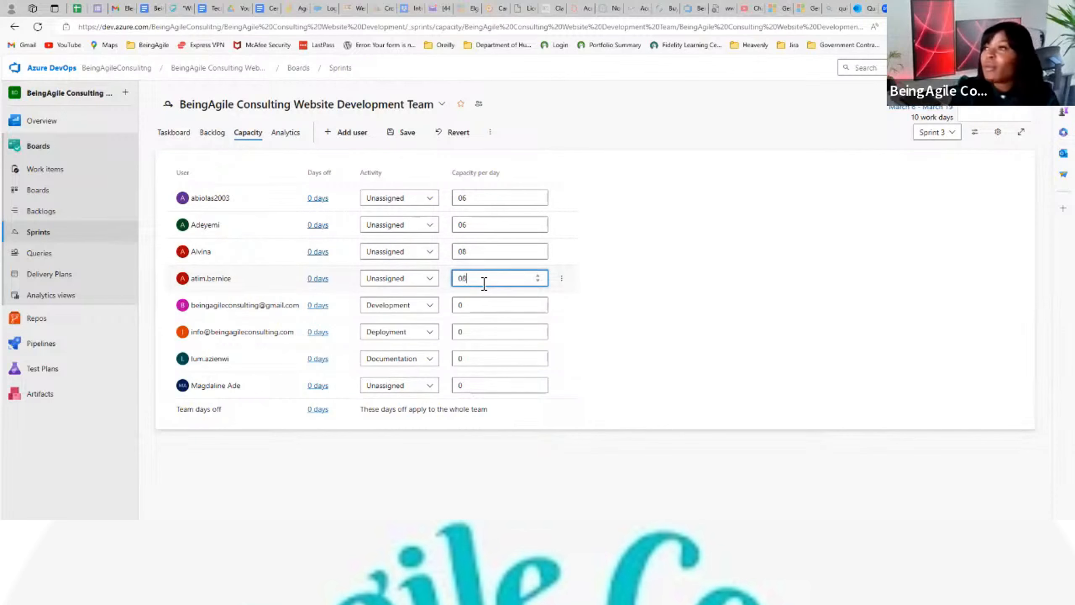
click(470, 305)
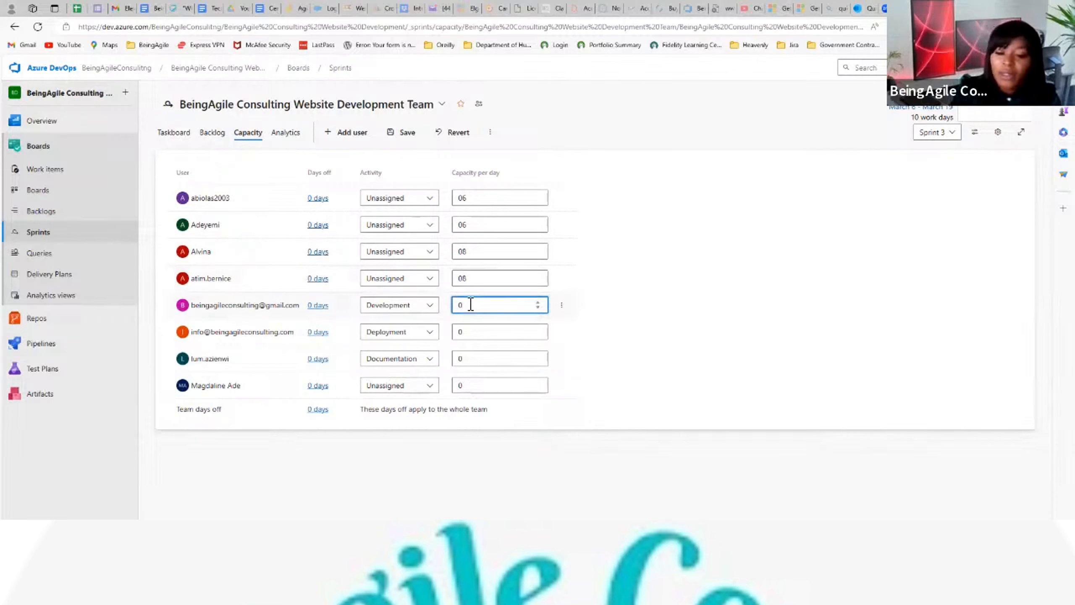
text(8)
click(475, 330)
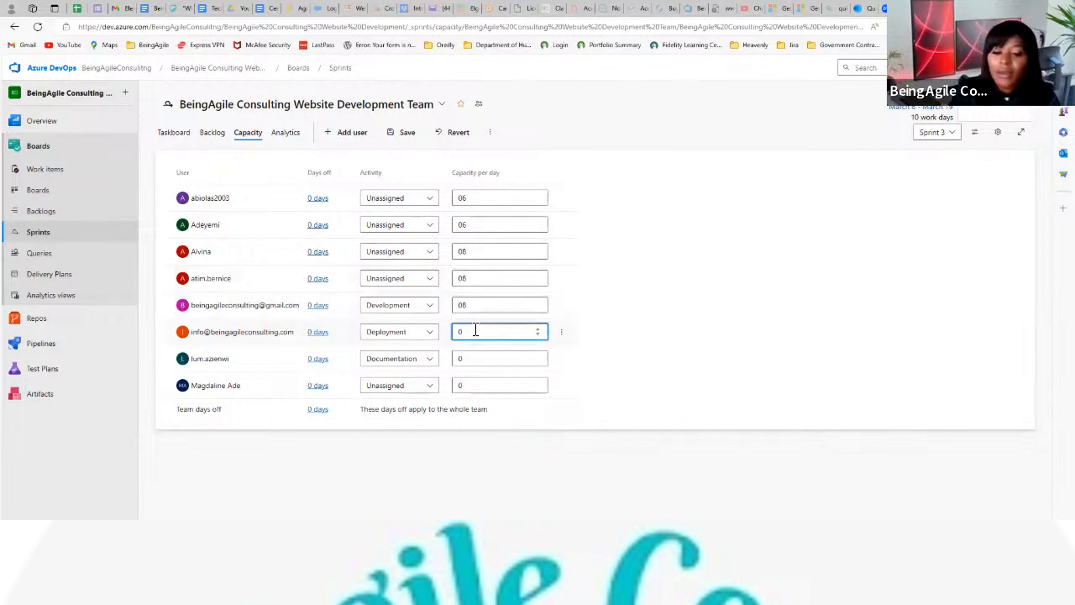
text(8)
click(471, 358)
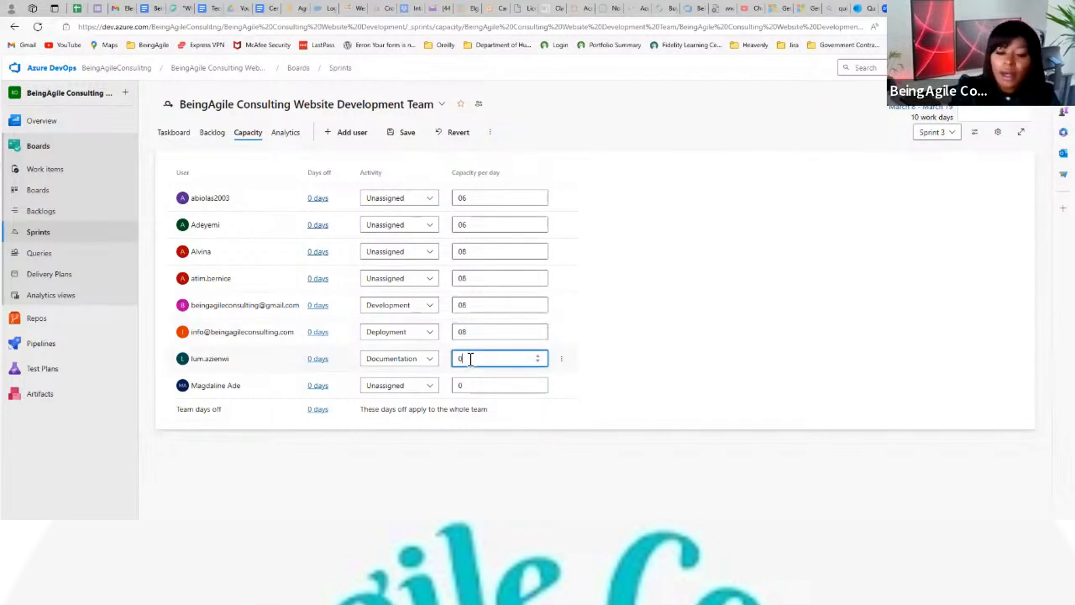
text(8)
click(484, 387)
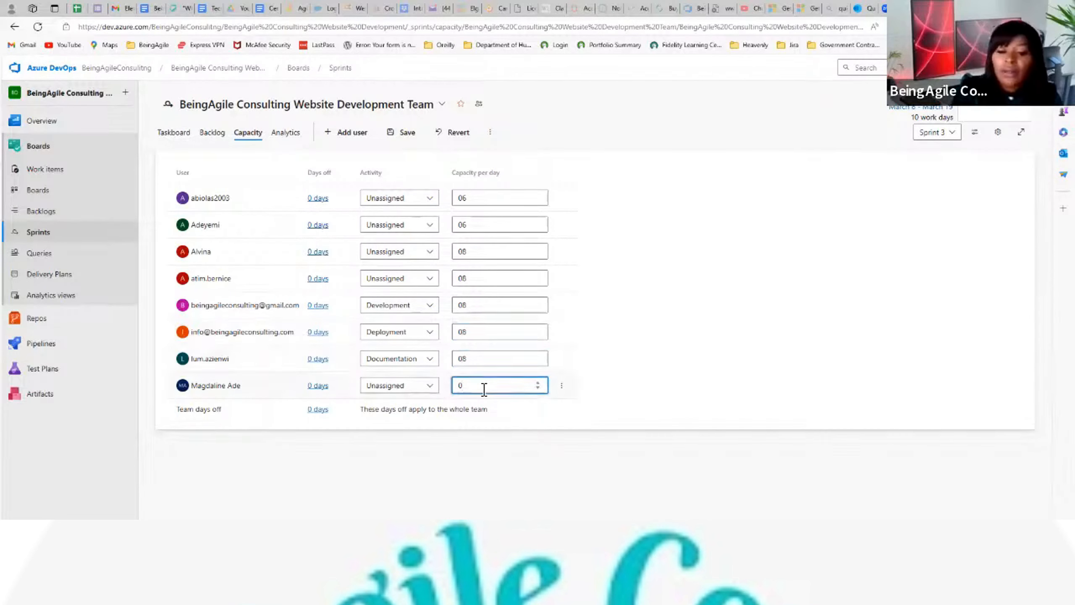
text(8)
click(613, 387)
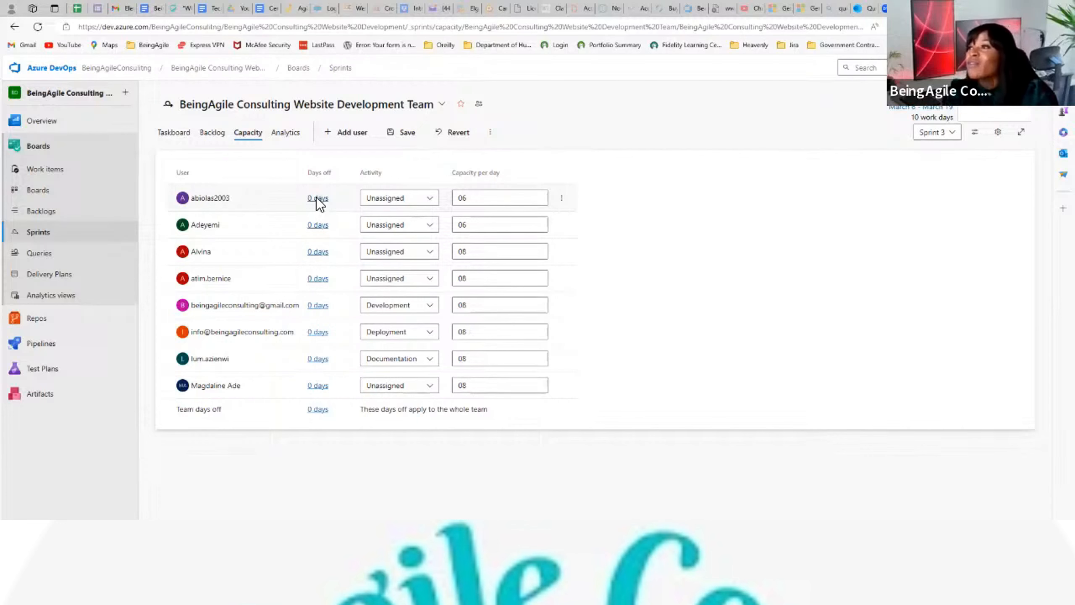
Step: Add a days-off entry for the first listed member with 2/28/2024 as its start date
click(317, 198)
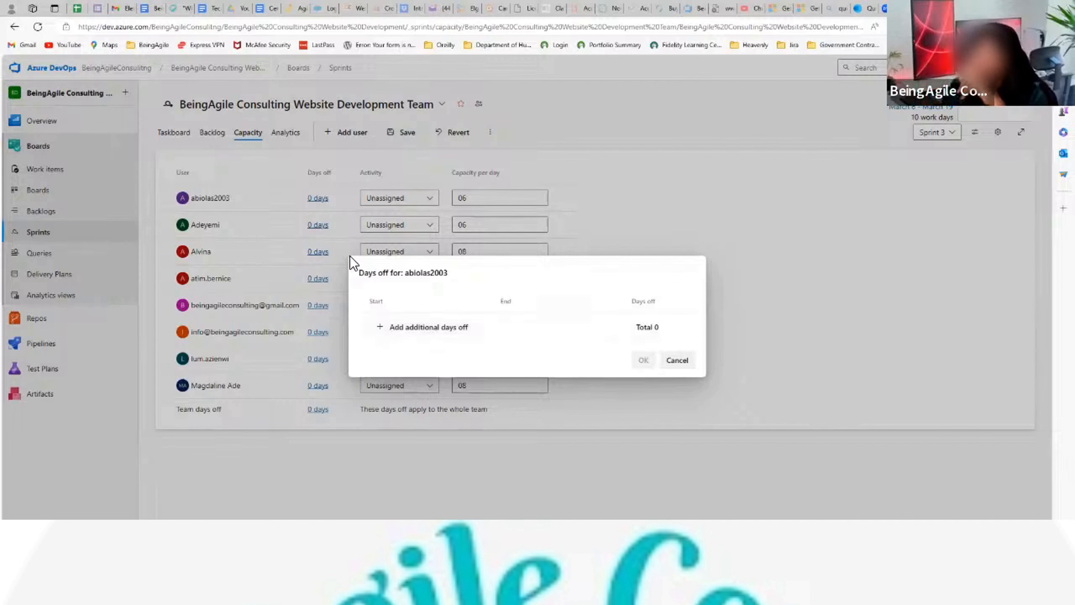
click(455, 326)
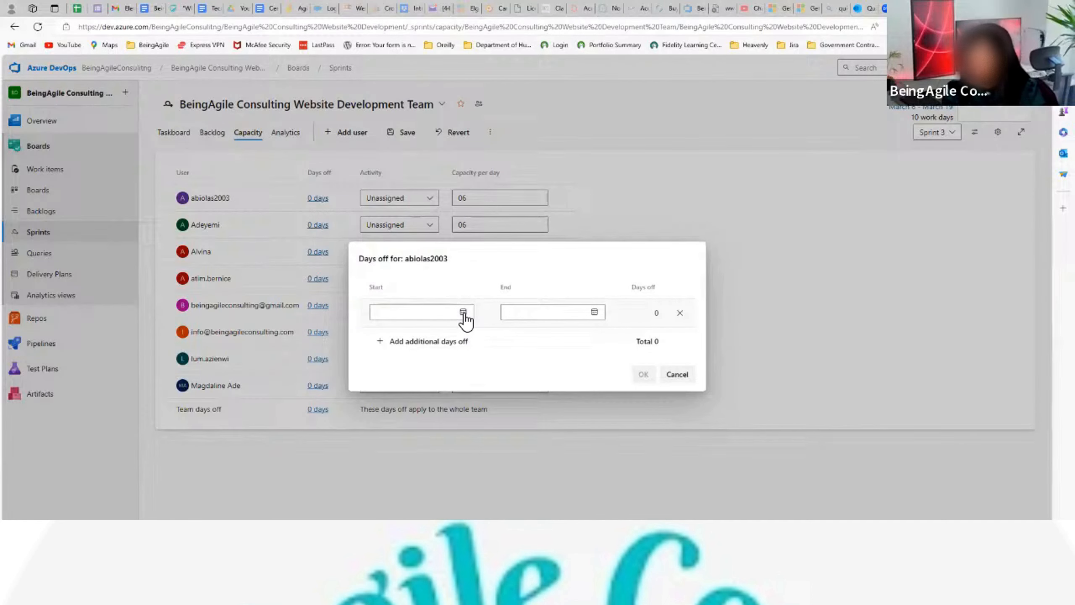
click(463, 313)
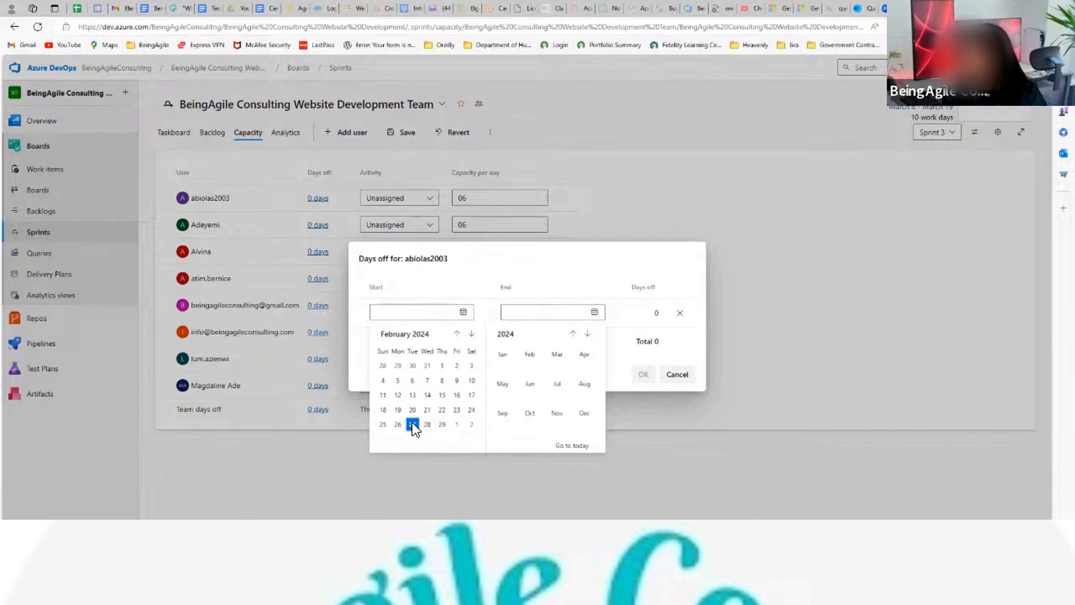
click(428, 424)
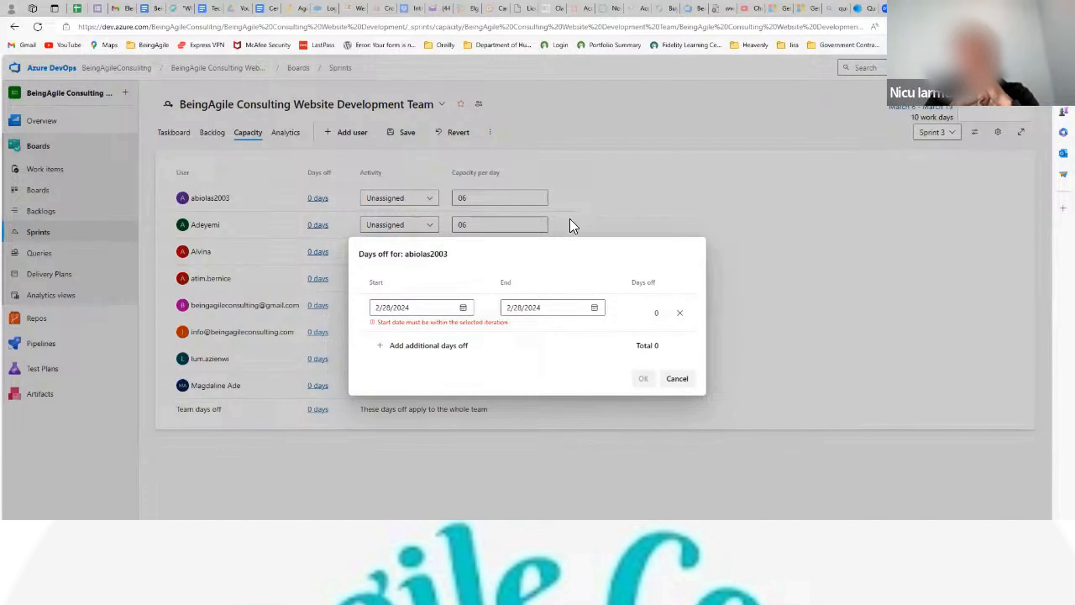
Step: Change the first member's days off to start on 3/6/2024 and end on 3/18/2024, and apply them
click(465, 306)
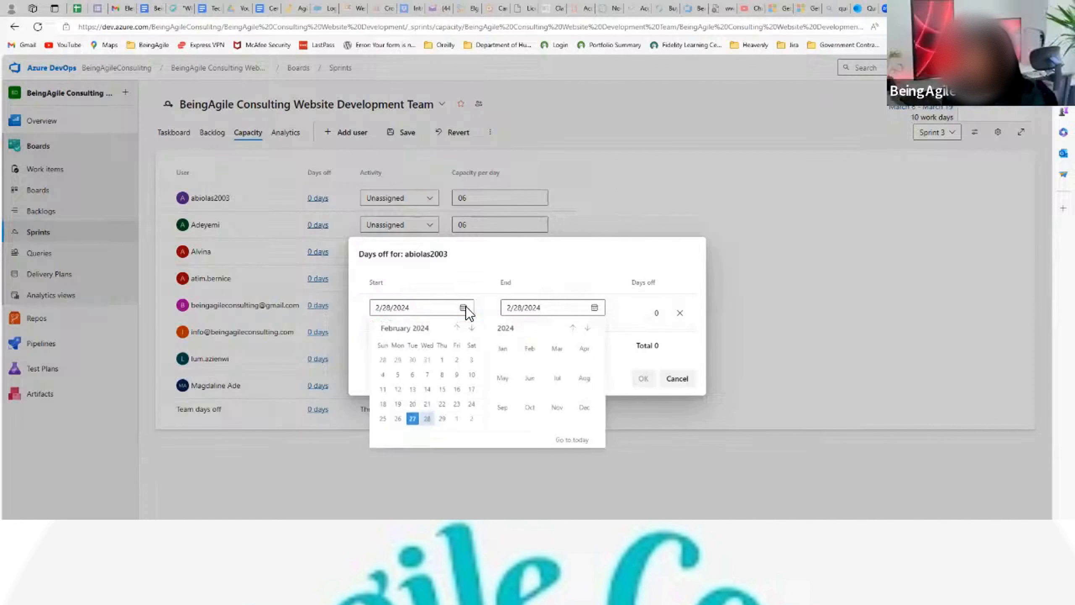
click(473, 329)
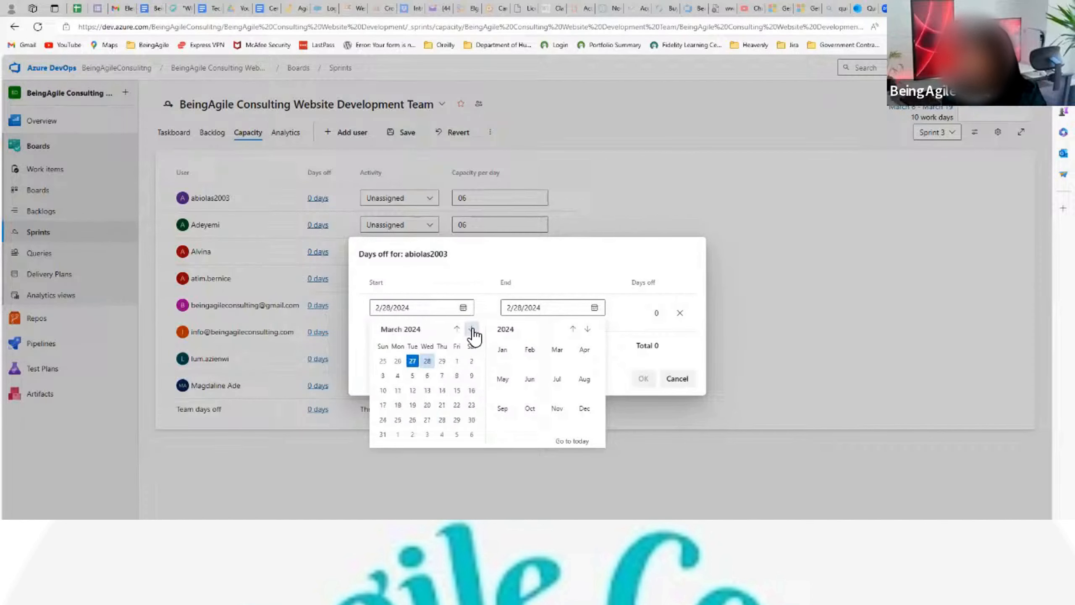
click(426, 374)
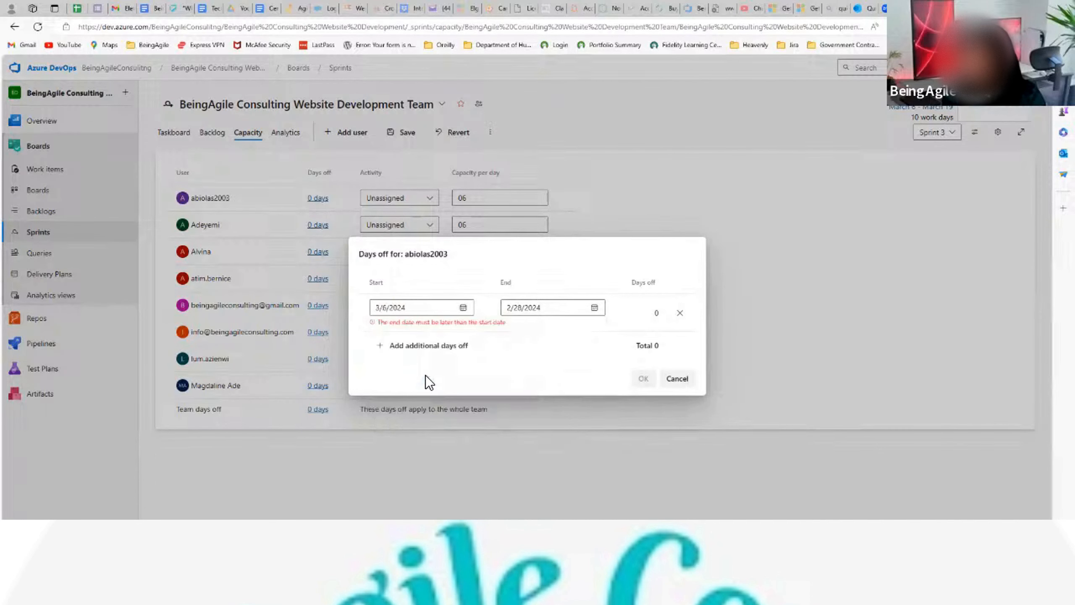
click(595, 308)
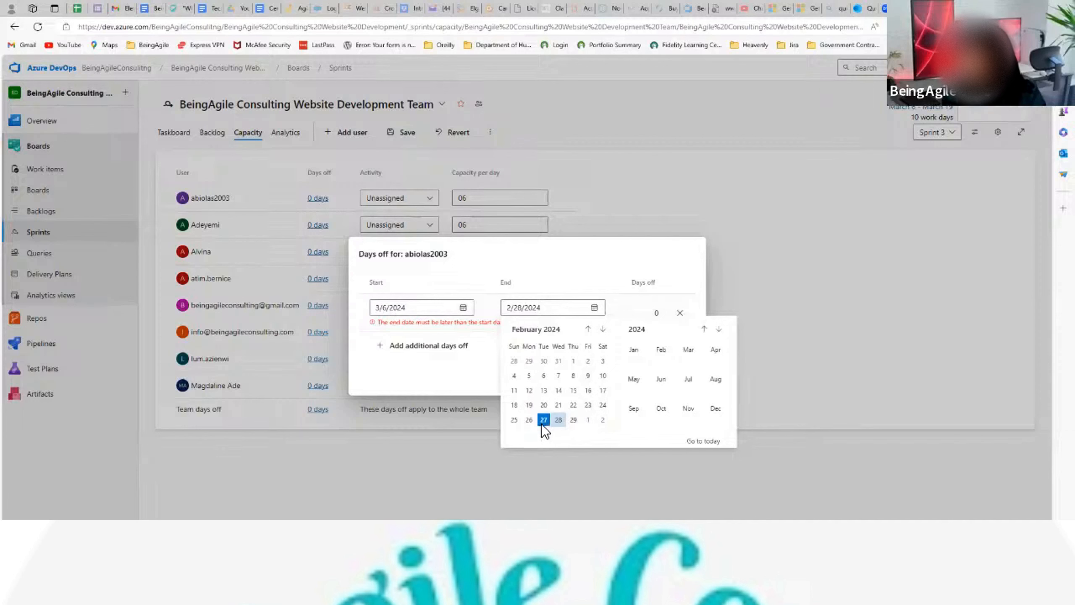
click(602, 329)
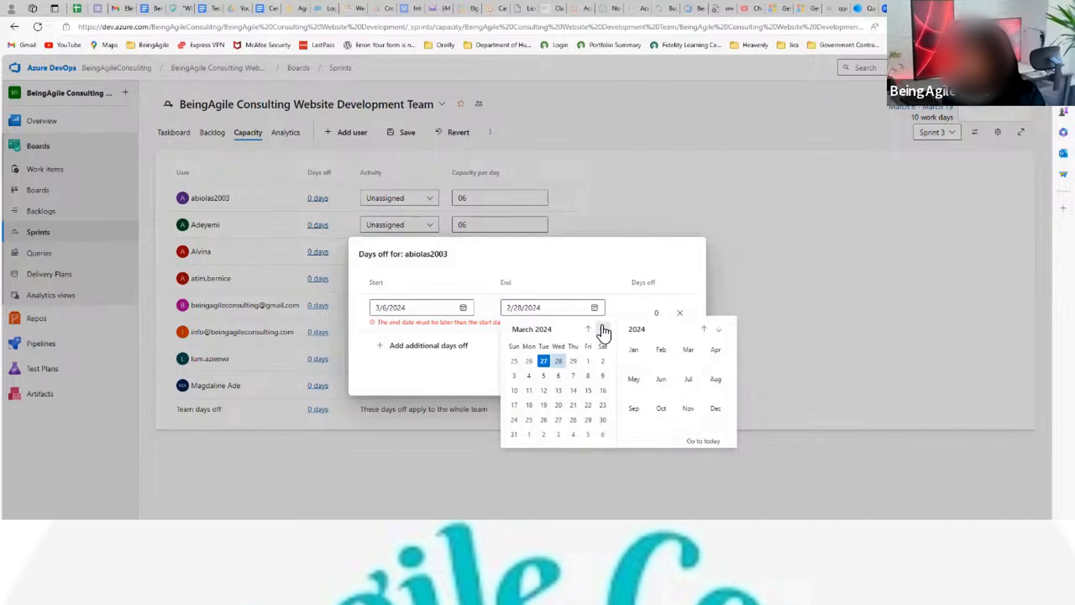
click(529, 405)
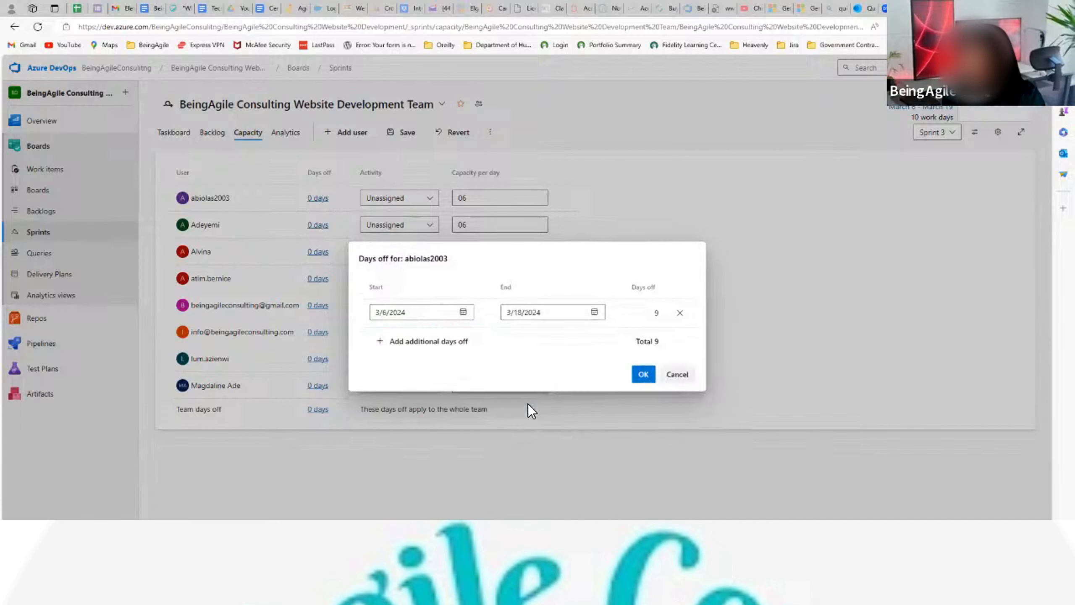
click(645, 374)
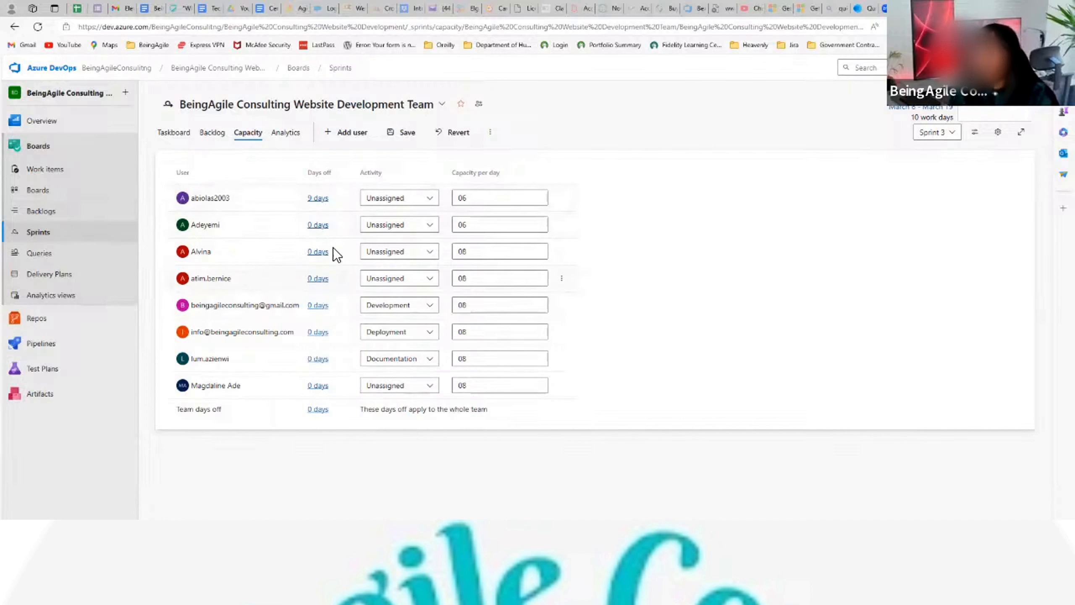
Step: Give the second listed member a single day off on 3/7/2024
click(321, 225)
click(438, 329)
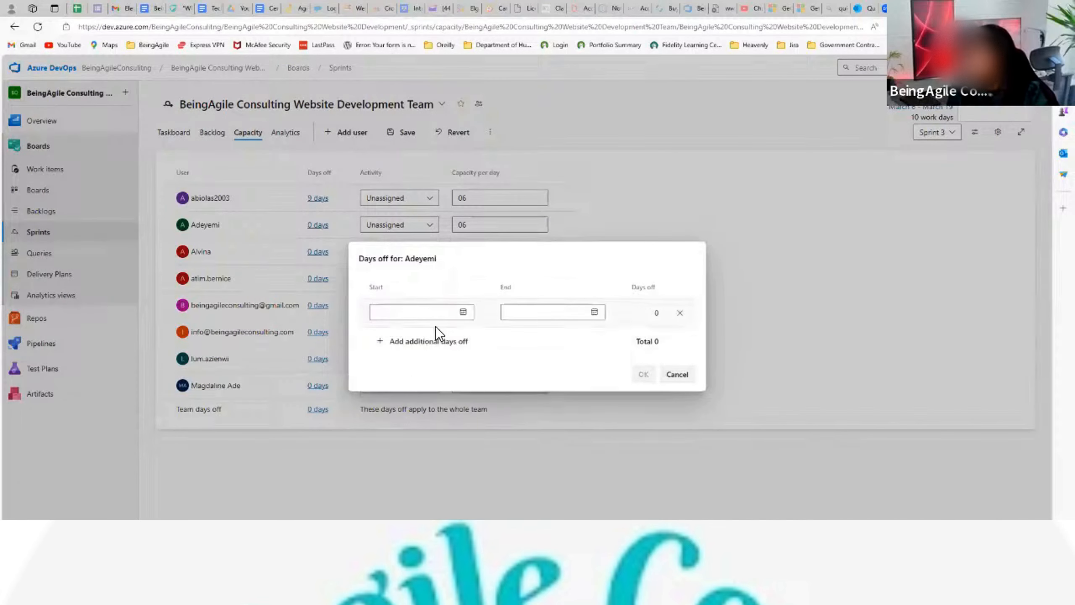
click(463, 312)
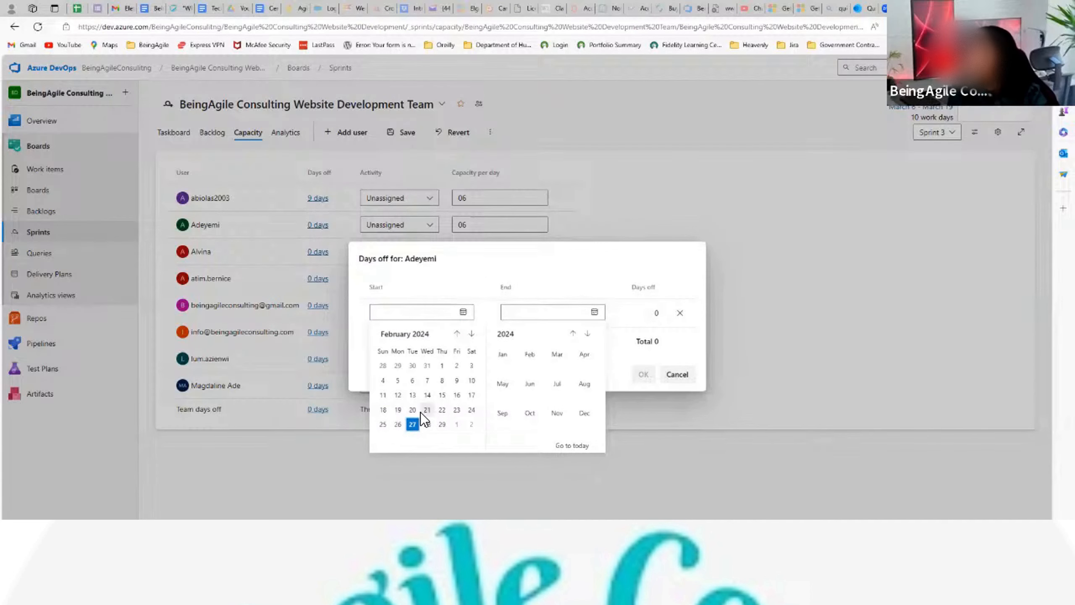
click(474, 335)
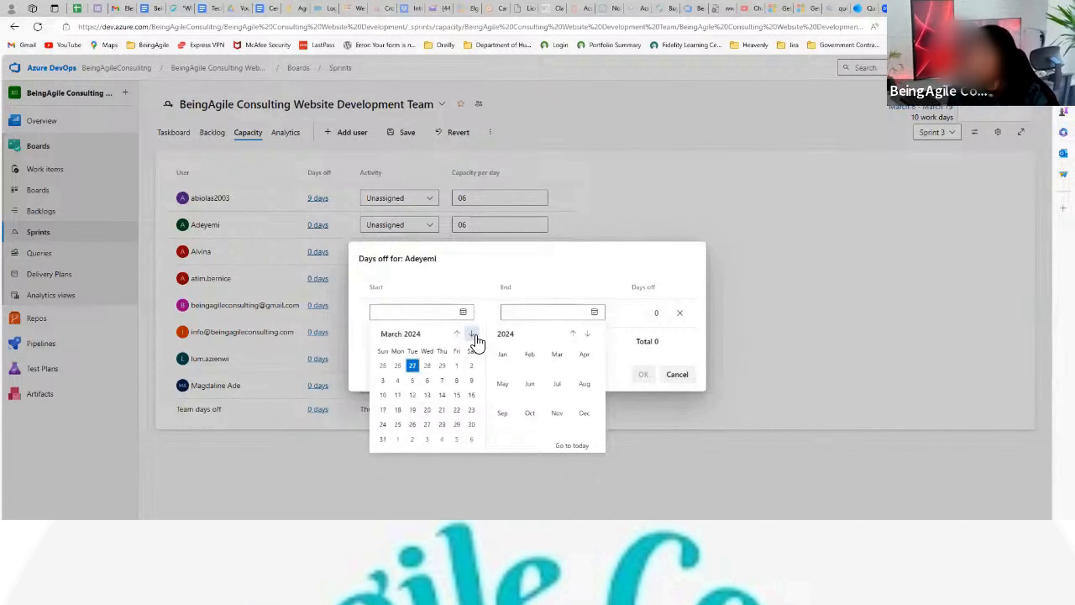
click(441, 379)
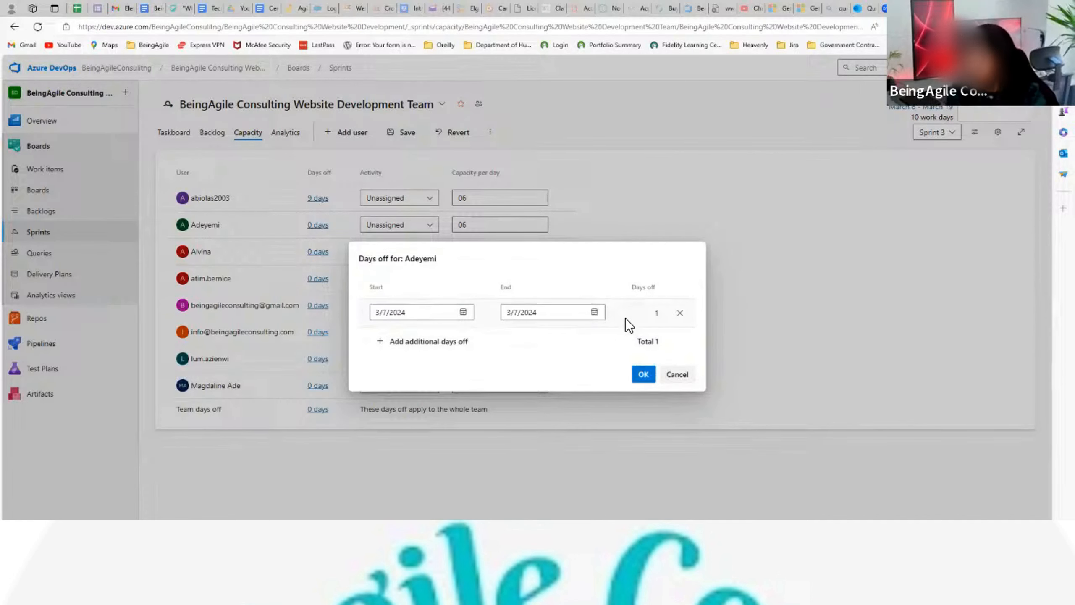
click(643, 374)
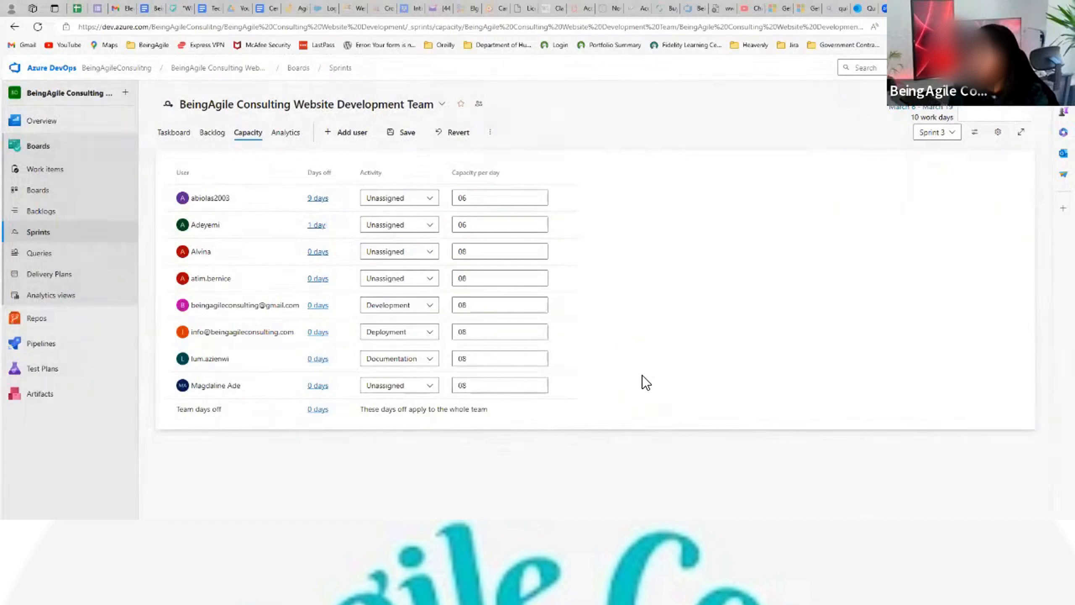
Step: Give the third listed member days off from 3/11/2024 to 3/12/2024
click(319, 252)
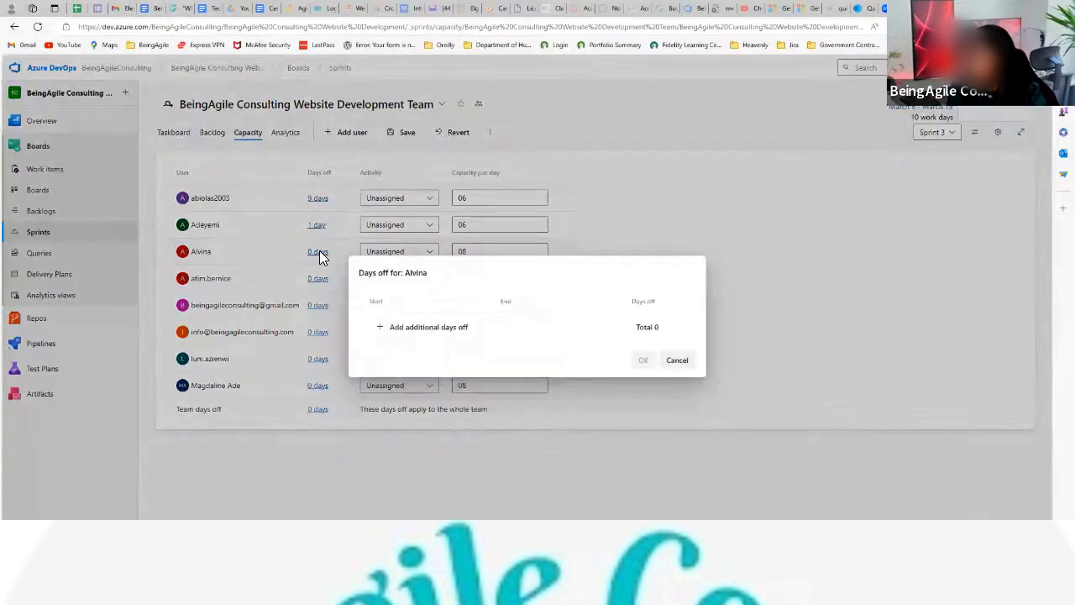
click(454, 327)
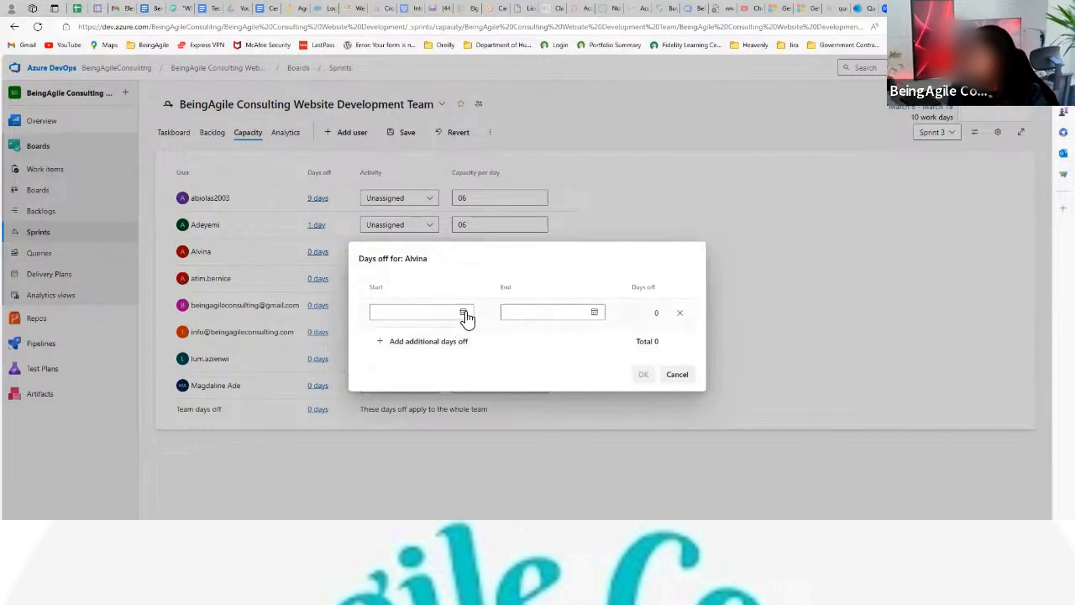
click(463, 312)
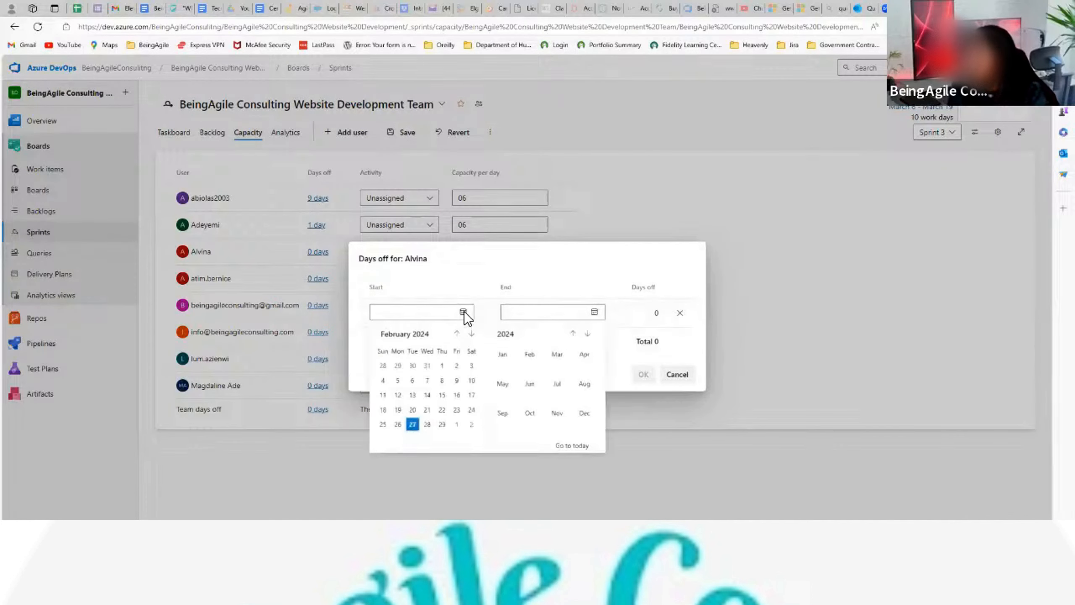
click(471, 334)
click(400, 396)
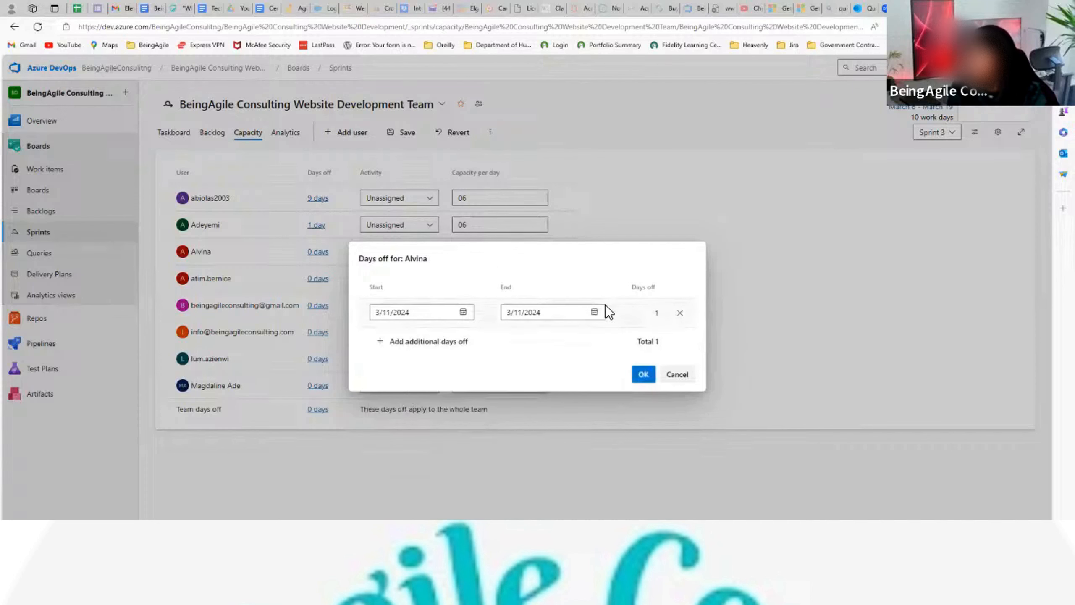
click(594, 312)
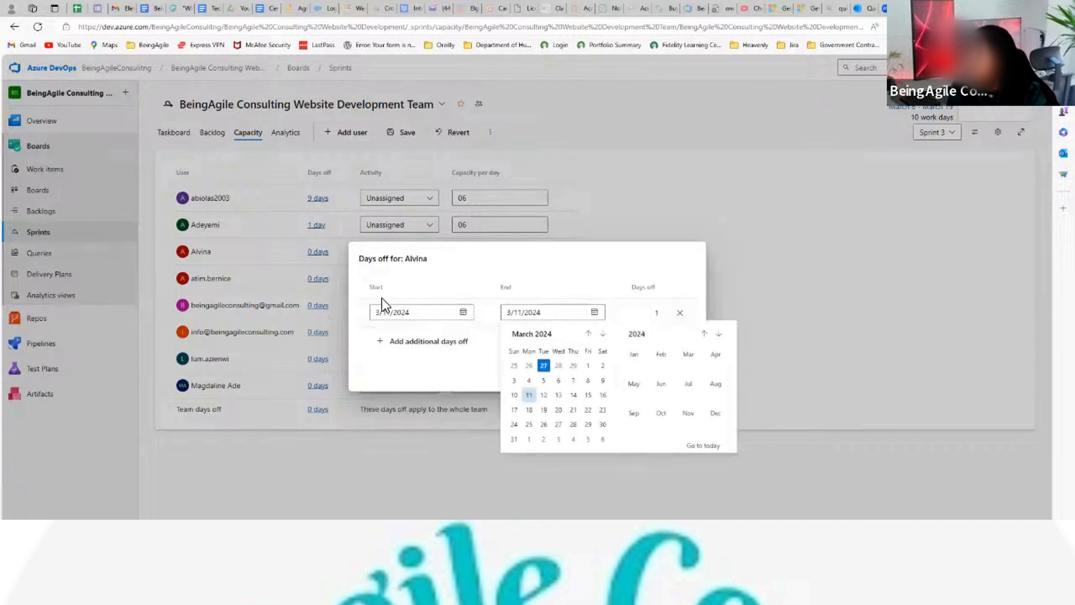
click(544, 393)
click(643, 375)
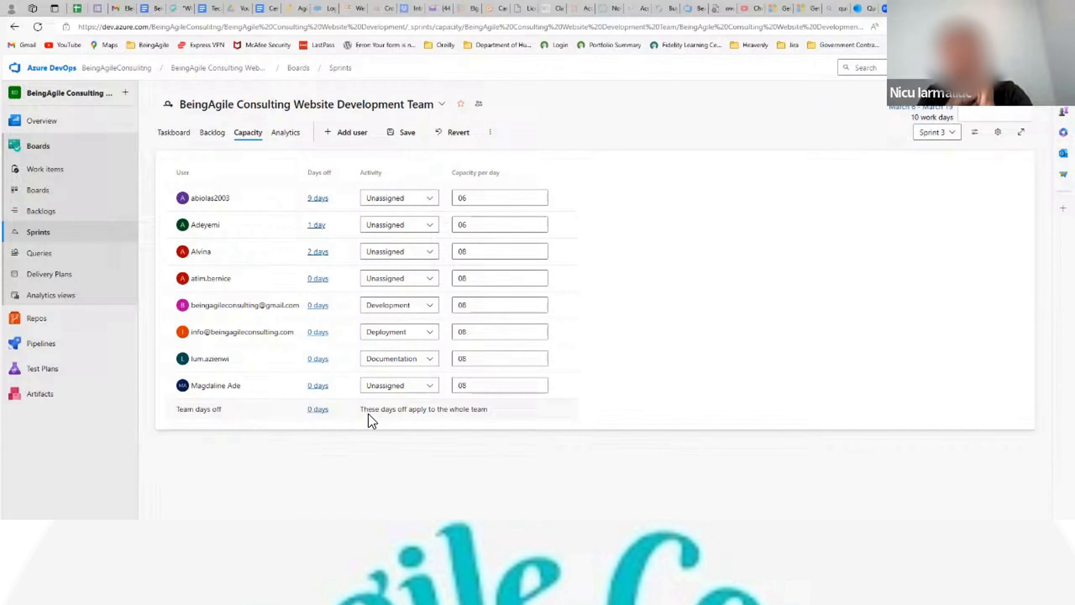
Step: Give the whole team a day off on 3/8/2024 and save the sprint's capacity settings
click(318, 409)
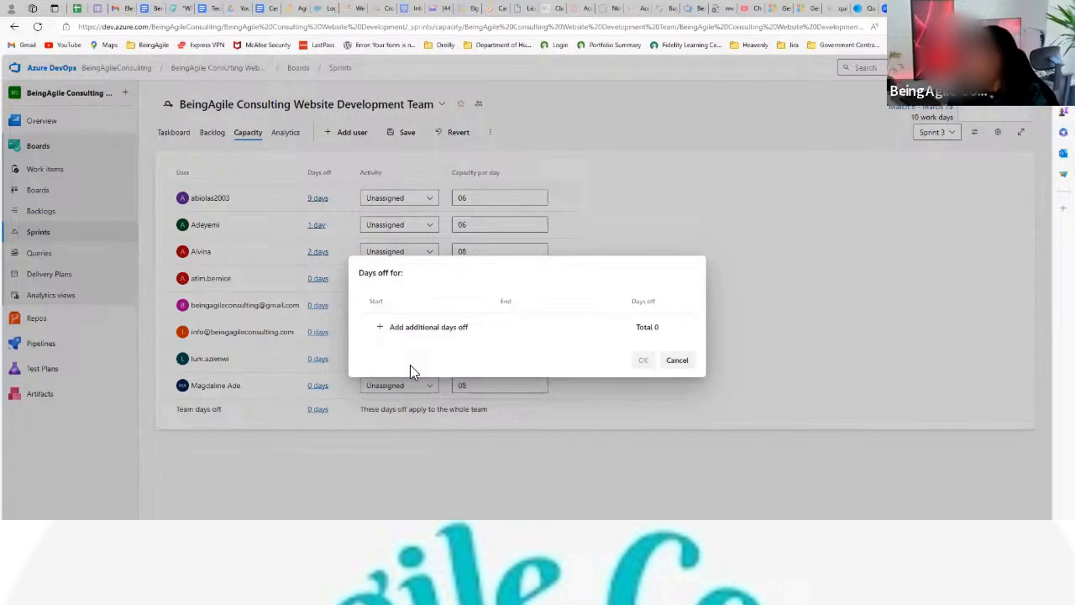
click(455, 328)
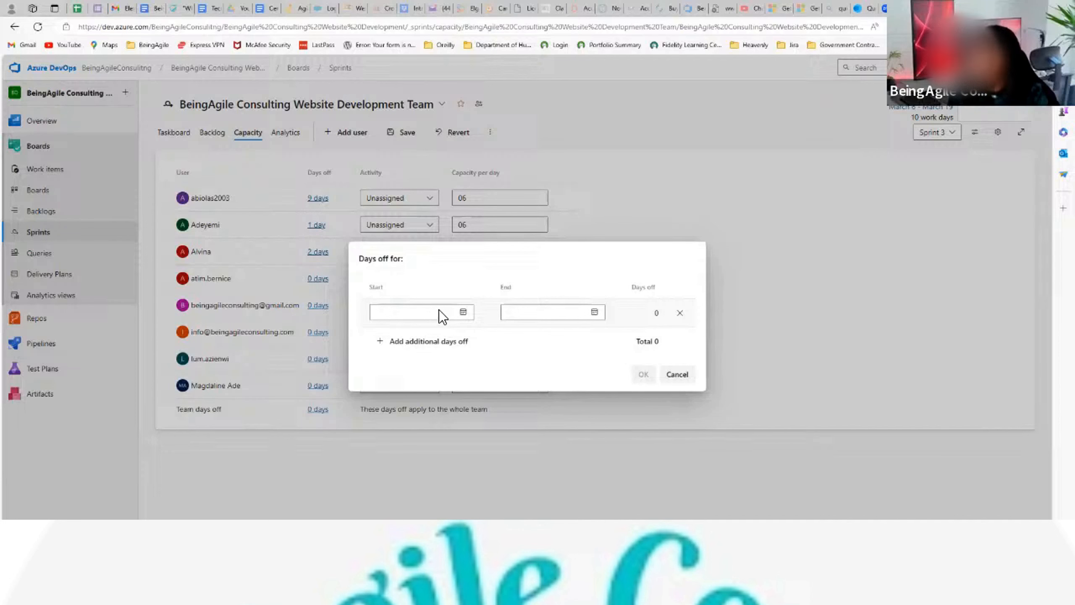
click(462, 311)
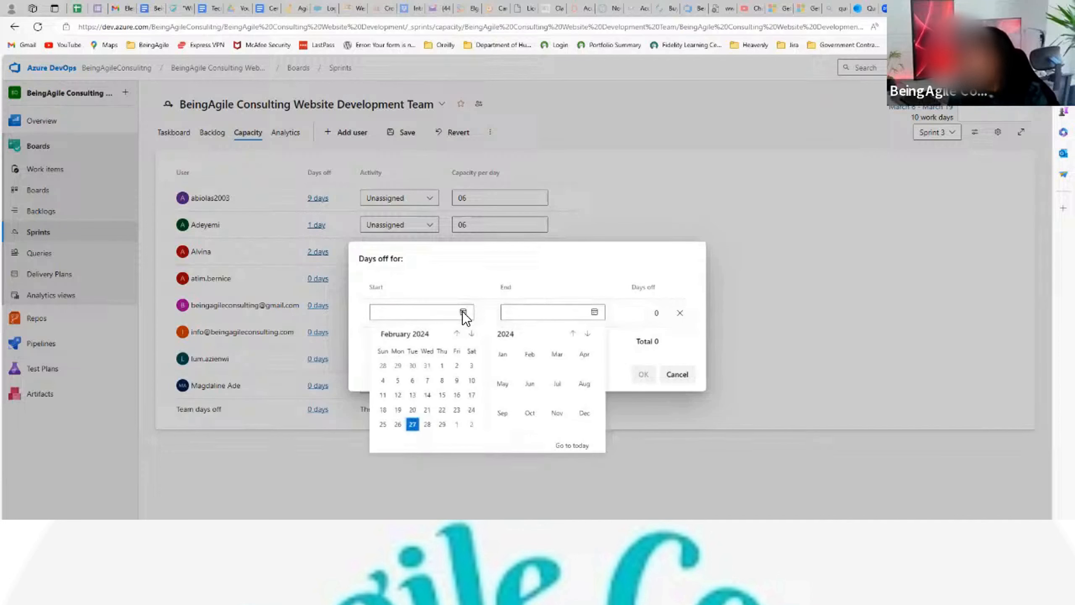
click(472, 334)
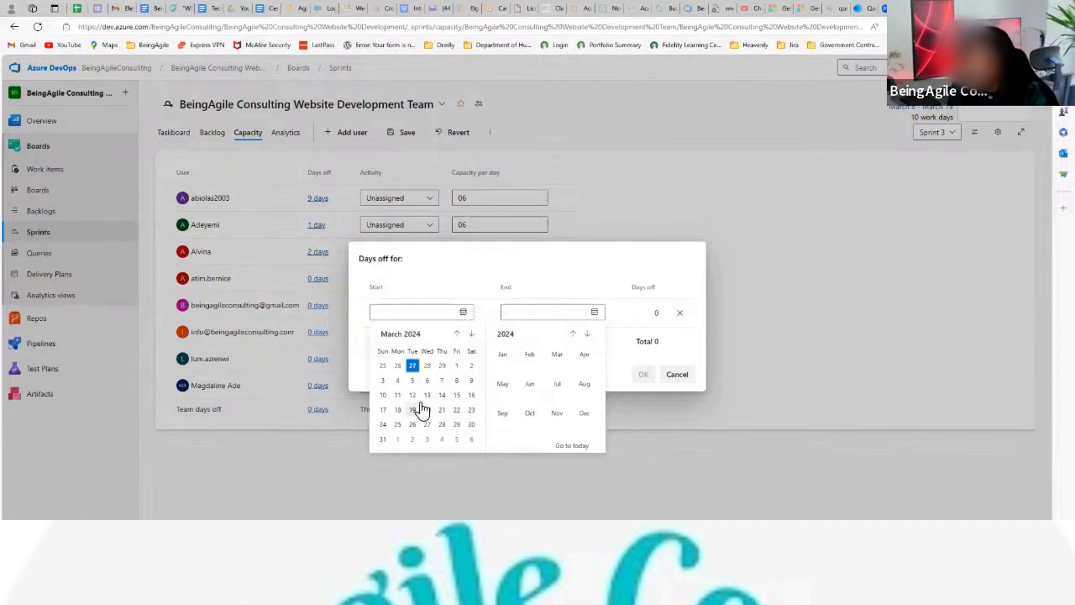
click(457, 380)
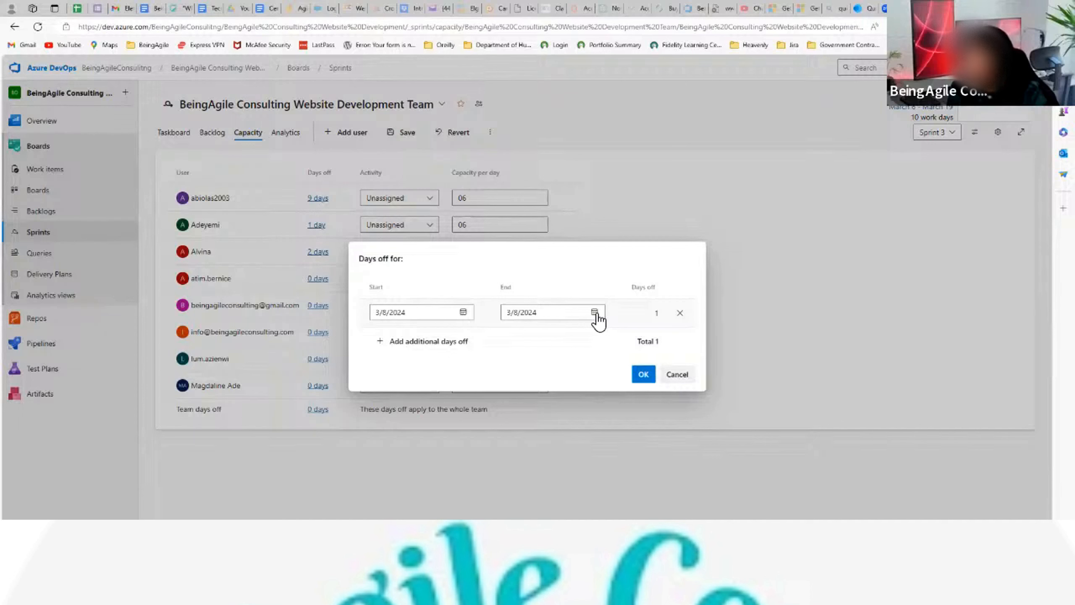
click(643, 374)
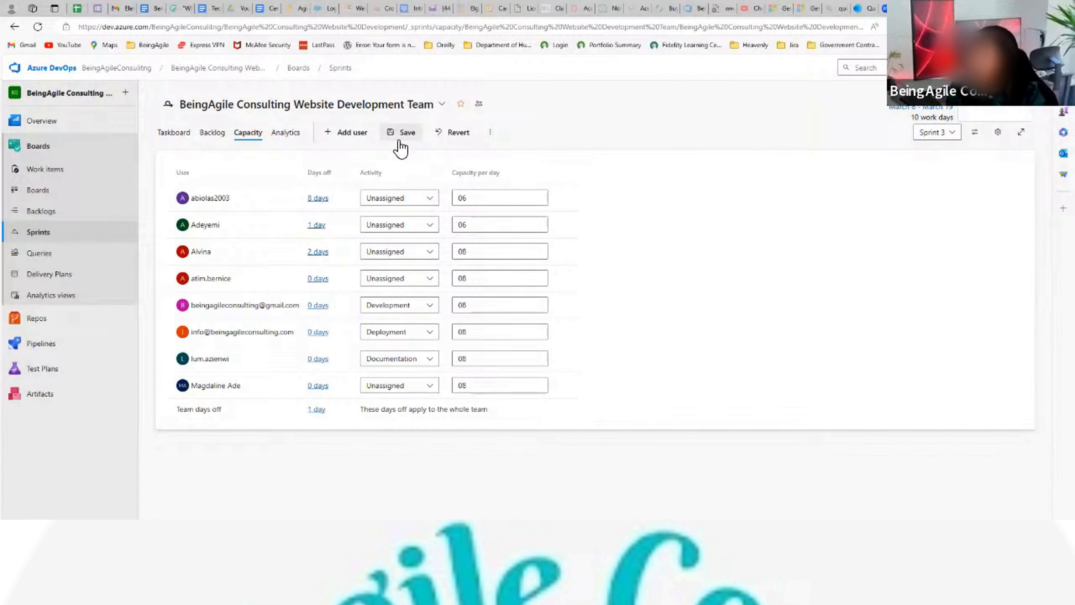
click(471, 199)
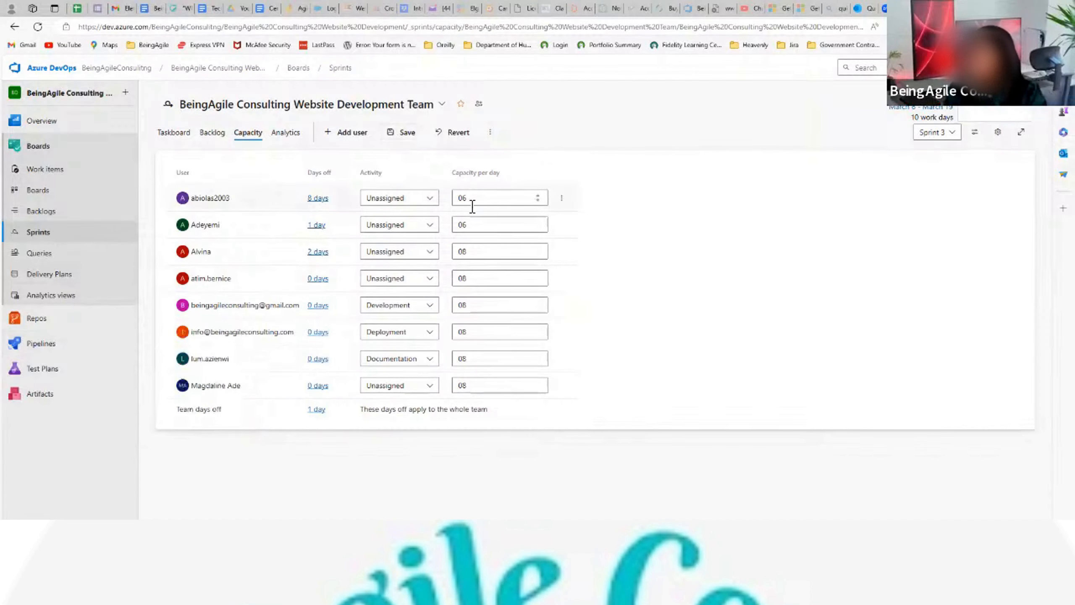
click(407, 133)
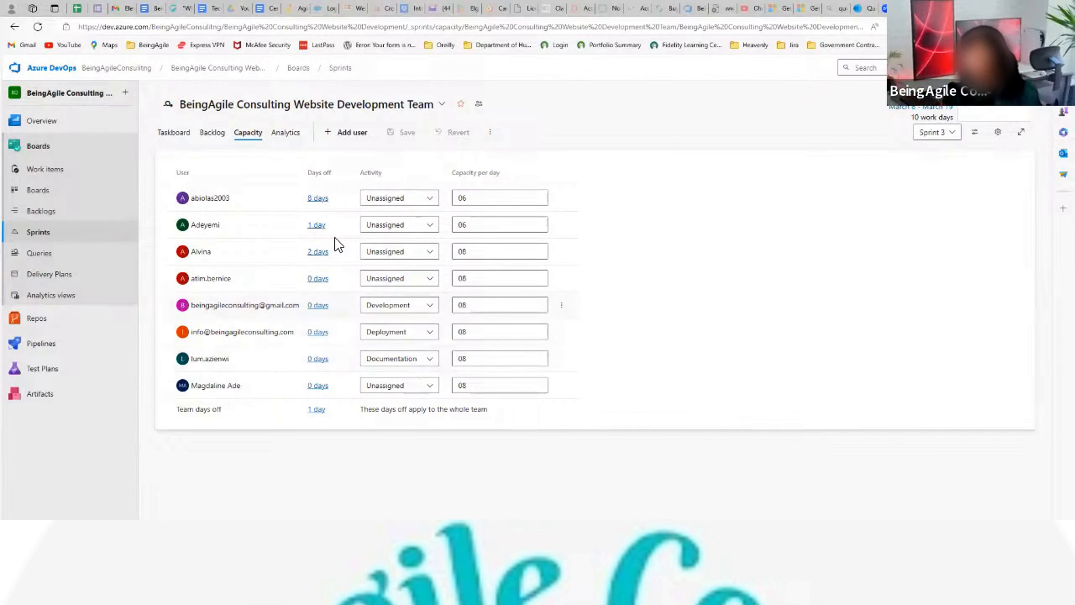
Step: Open the Sprint 3 backlog and review the work details by team, activity and assigned member
click(207, 134)
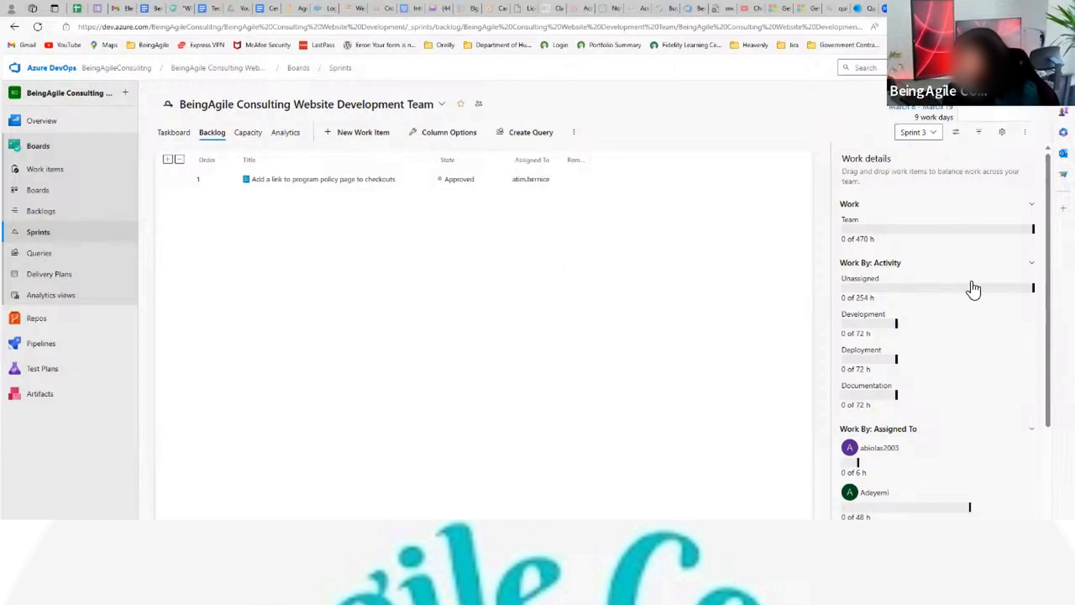
scroll(940, 501, down, 5)
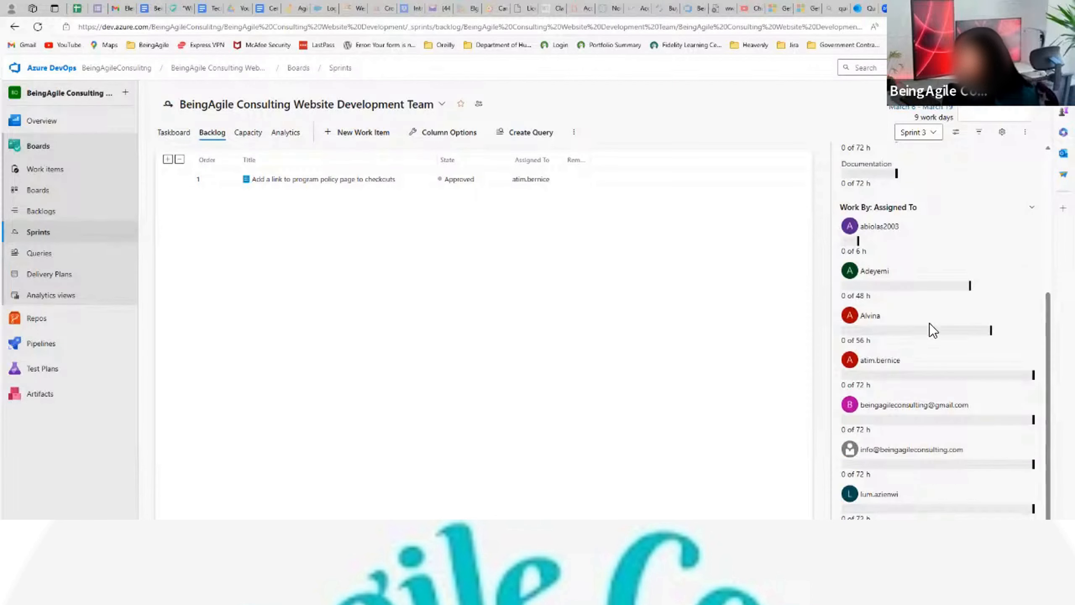
scroll(925, 314, up, 5)
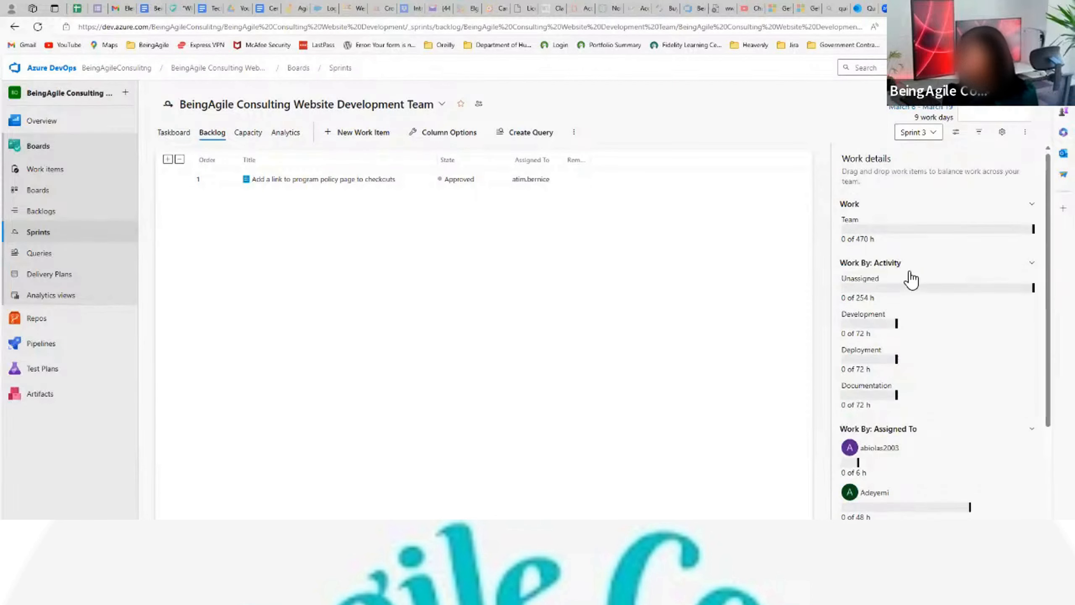
Step: Examine the details of the backlog item "Add a link to program policy page to checkouts" and return to the sprint backlog
click(329, 184)
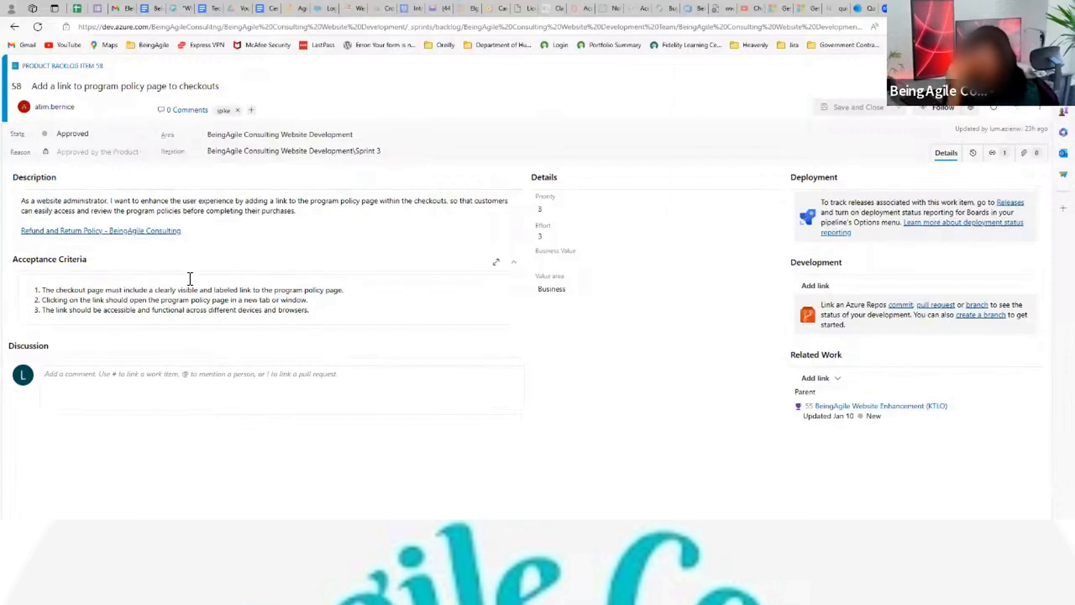
click(418, 233)
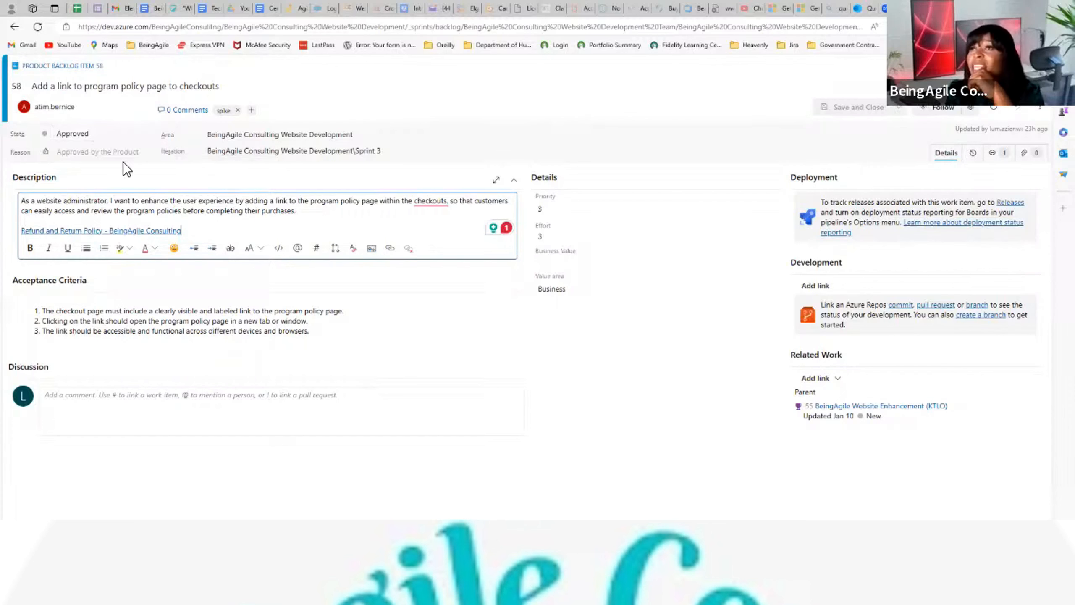
click(598, 361)
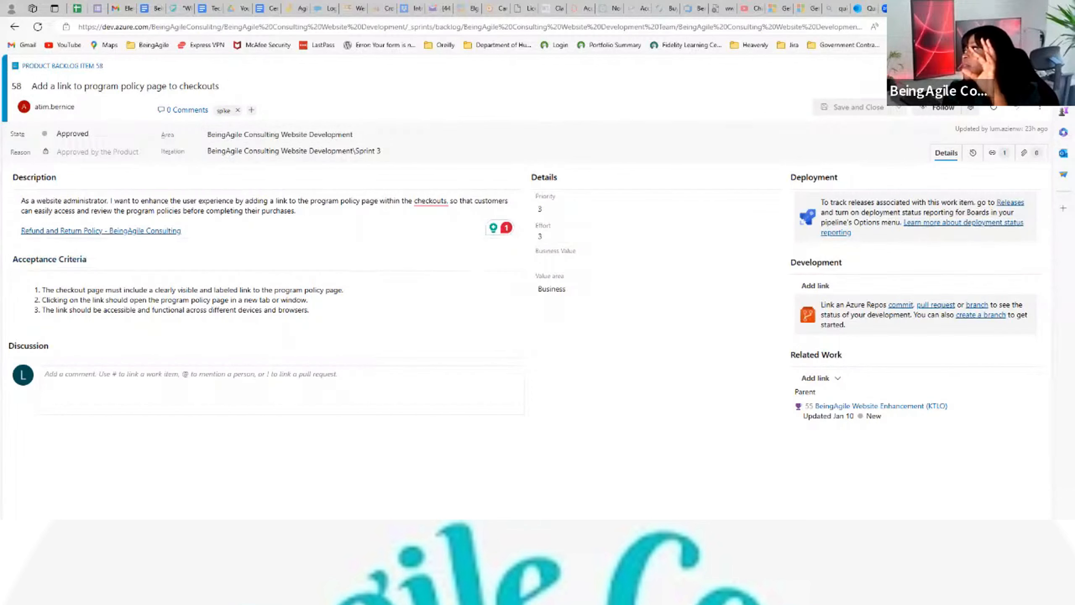
click(1041, 112)
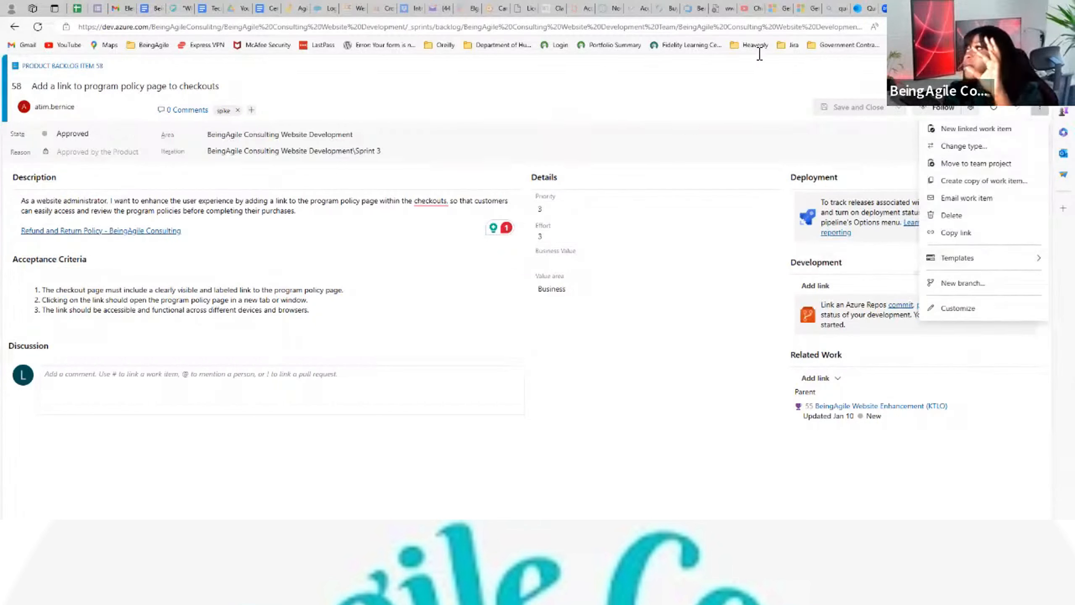
click(13, 27)
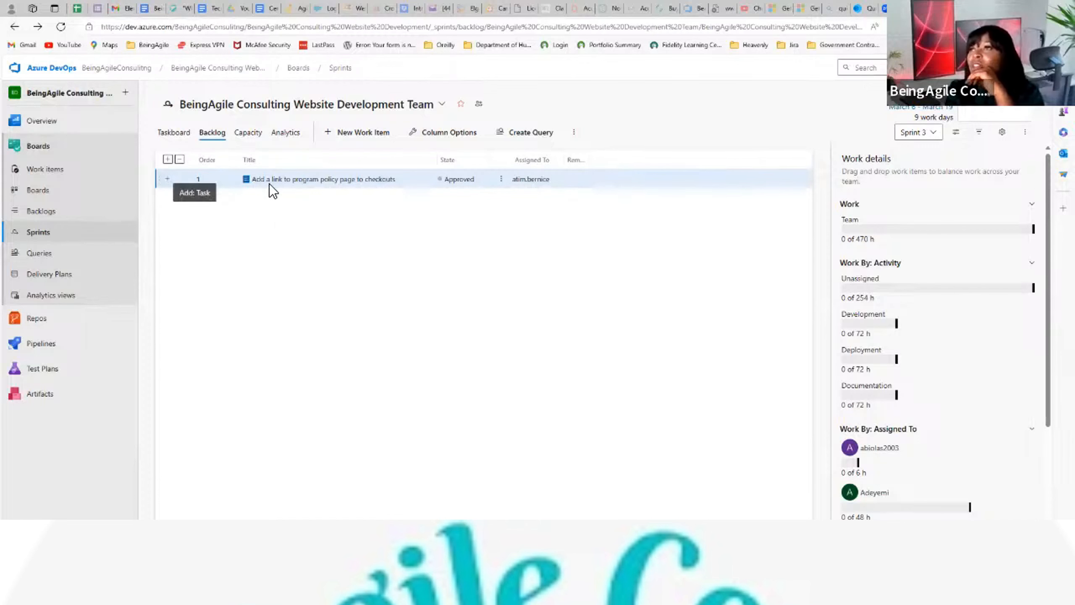
Step: Add a task titled Design to the policy link backlog item, assign it to the item's own assignee, set Remaining Work to 3, and save it
click(168, 182)
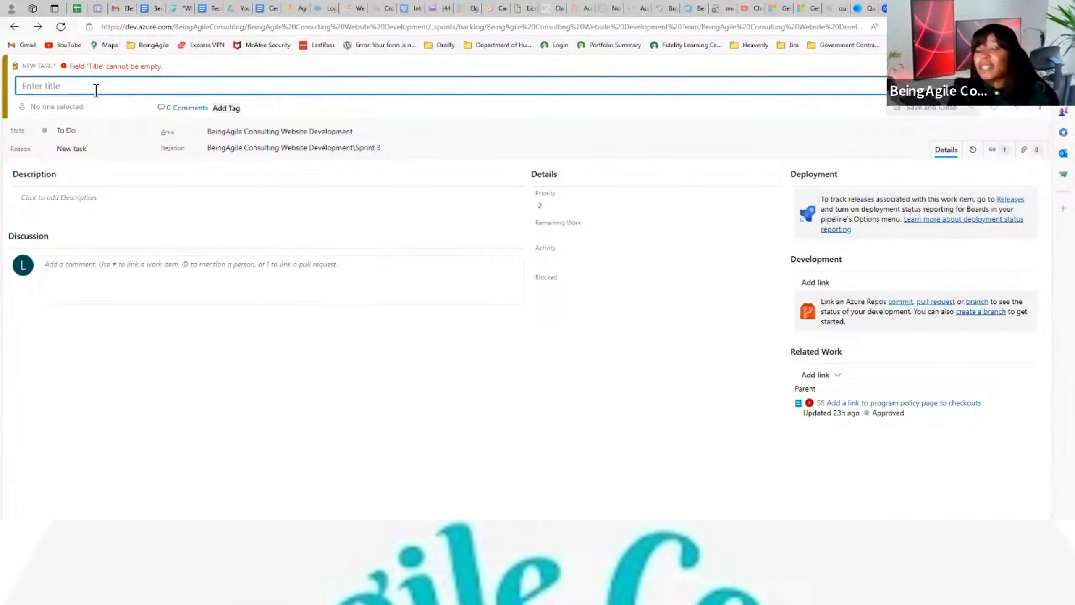
text(D)
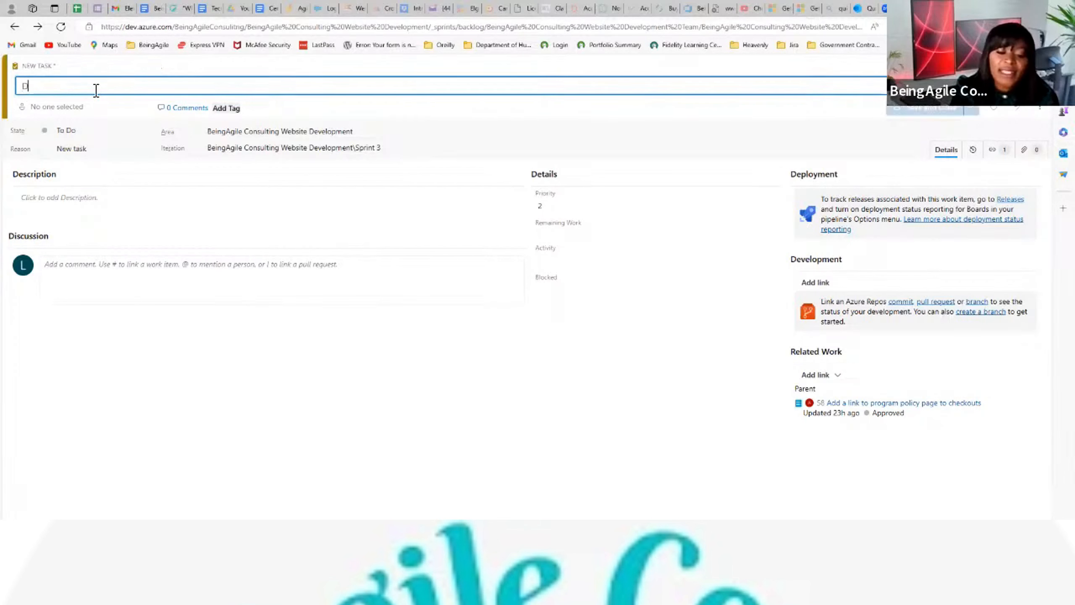
text(esign)
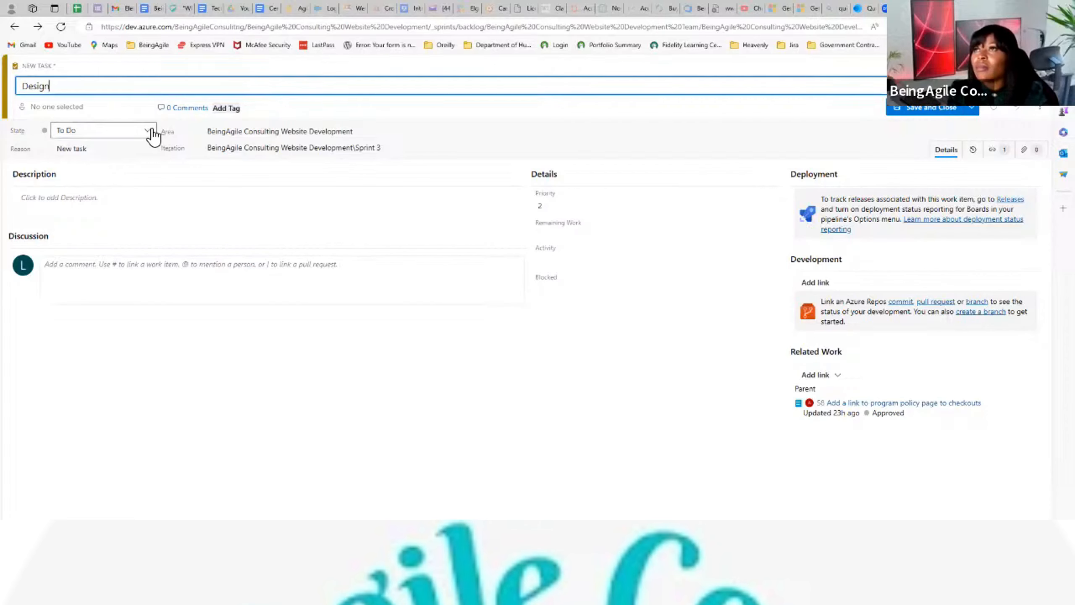
click(97, 107)
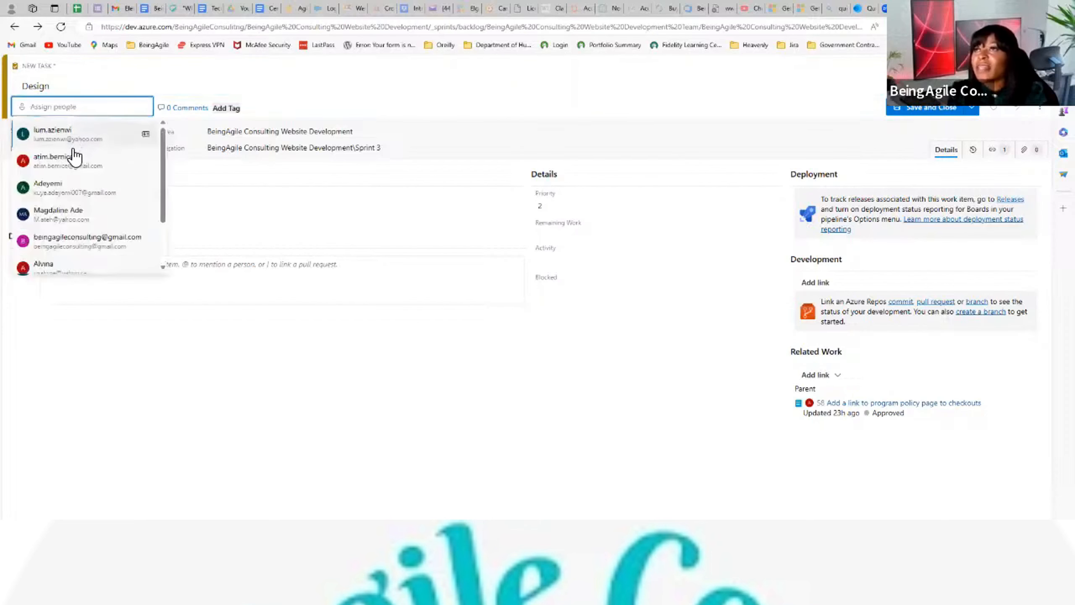
click(72, 161)
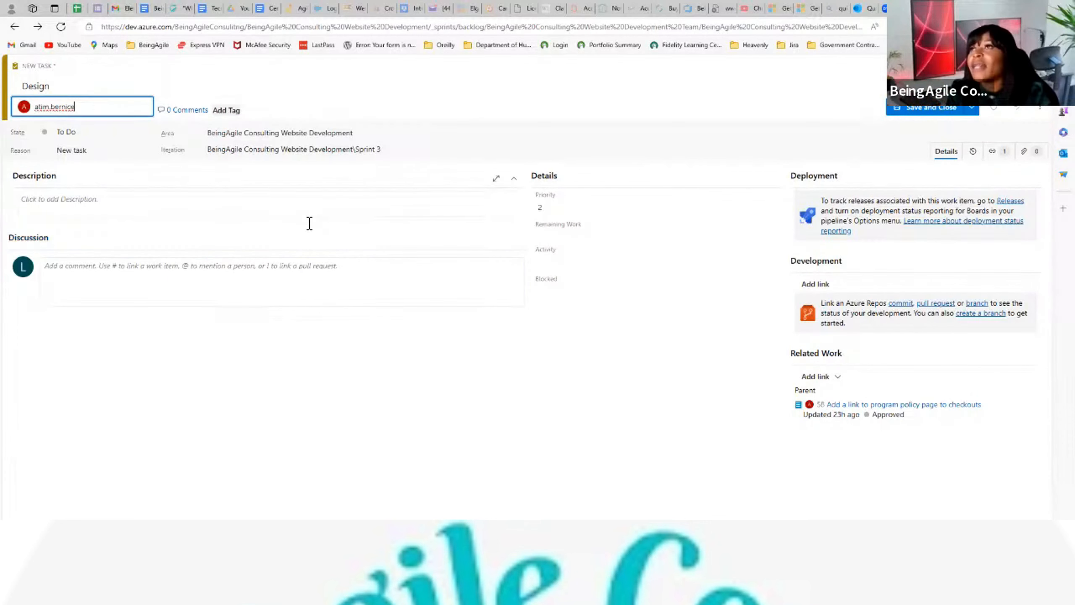
click(309, 224)
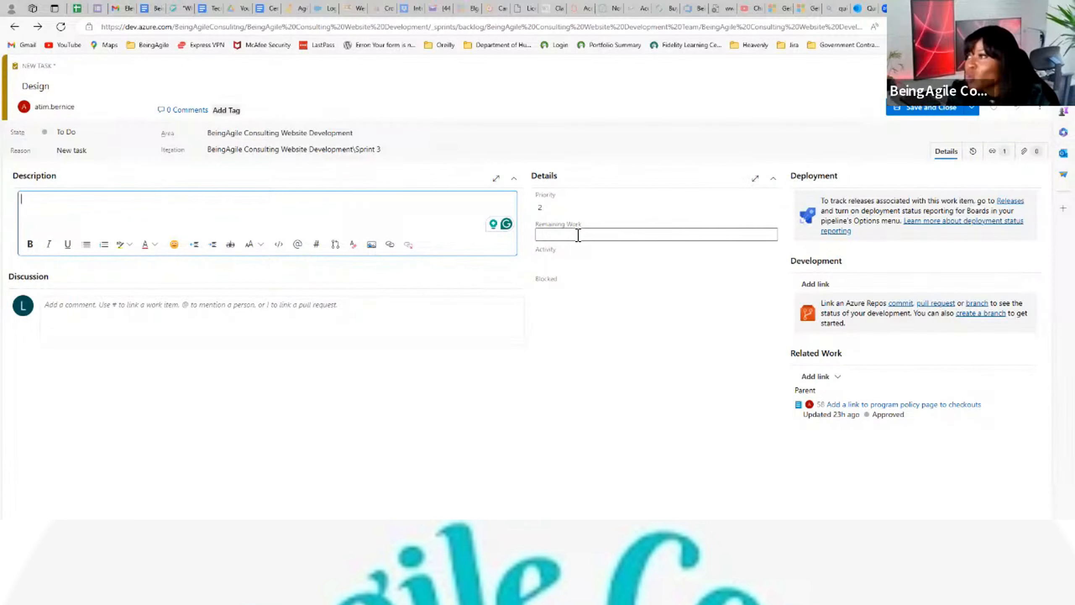
click(578, 235)
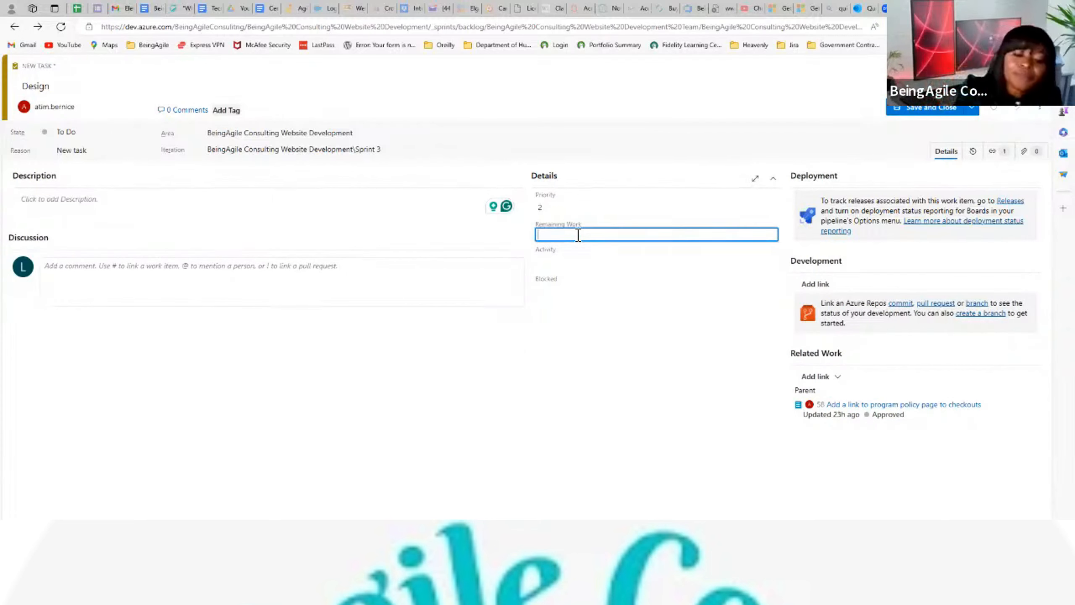
text(3)
click(922, 109)
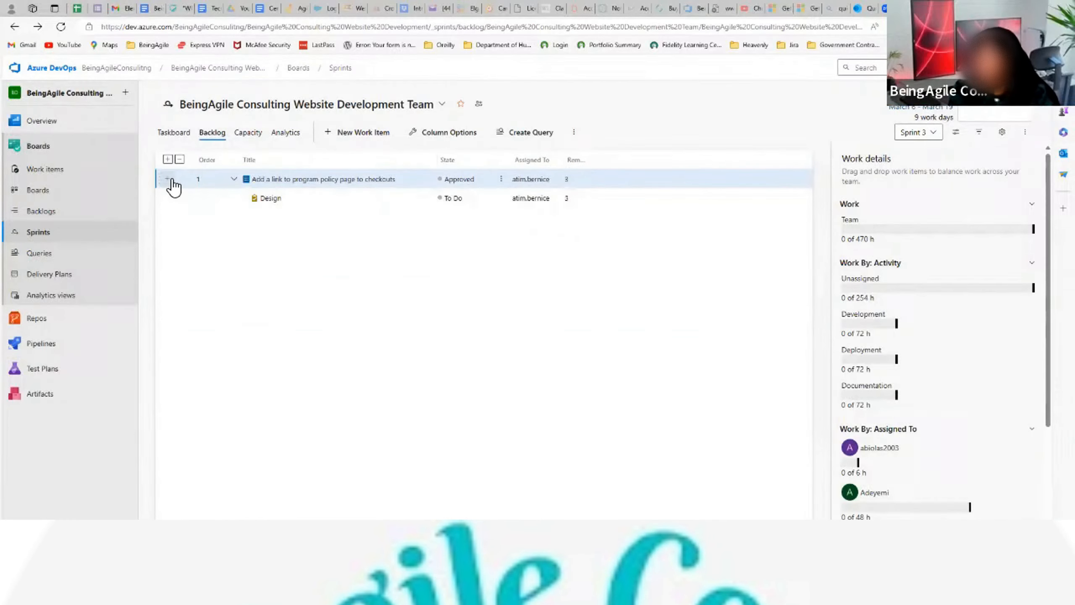
Step: Add a Dev task to the same backlog item, assigned to the third suggested member with Remaining Work 5, and save it
click(168, 179)
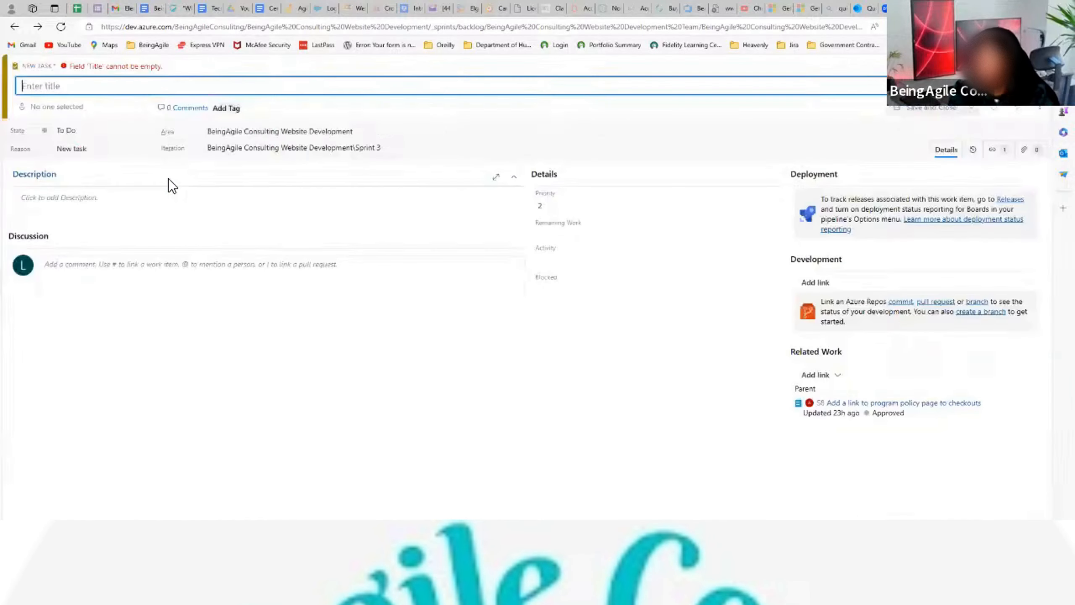
text(Dev)
click(93, 107)
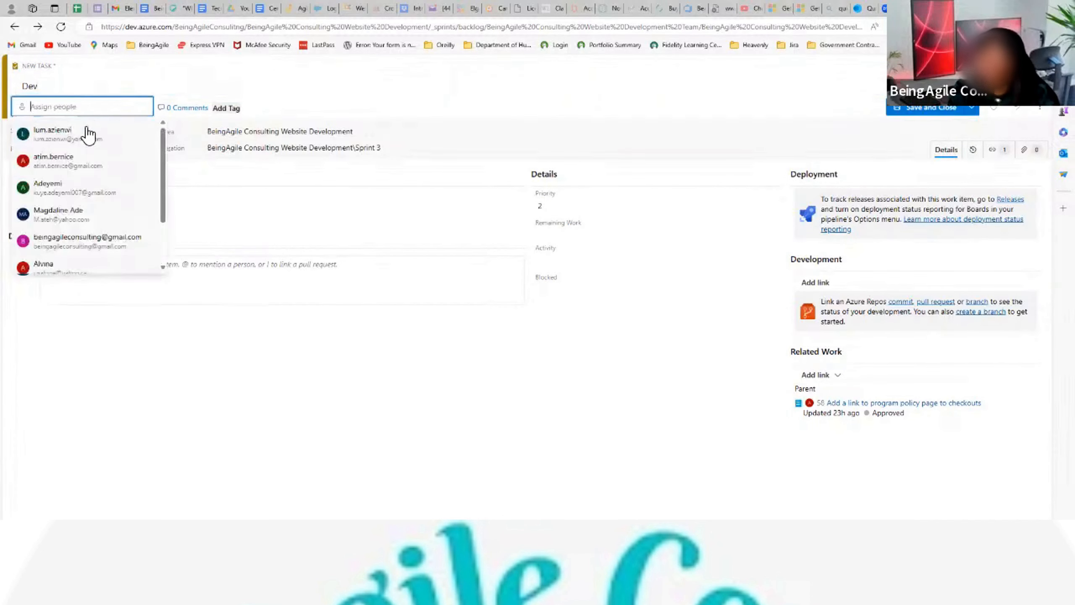
click(72, 196)
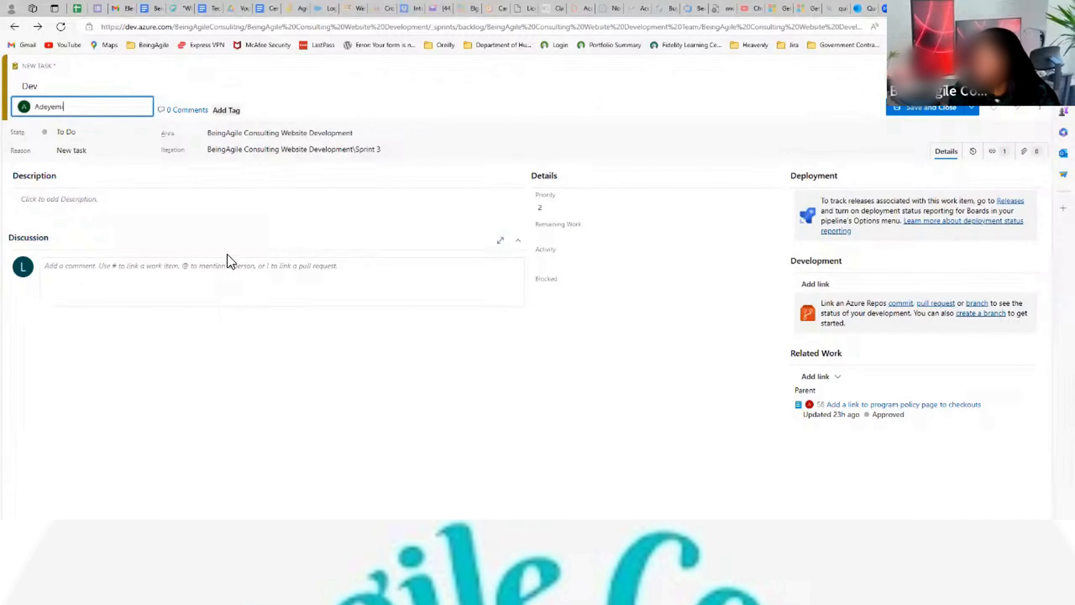
click(572, 237)
text(5)
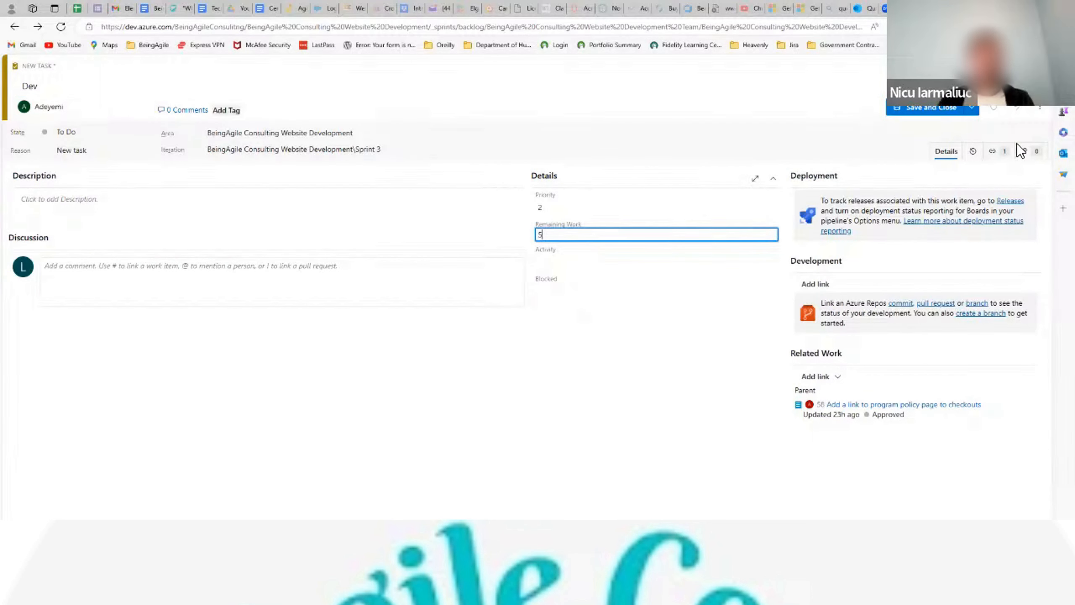
click(926, 112)
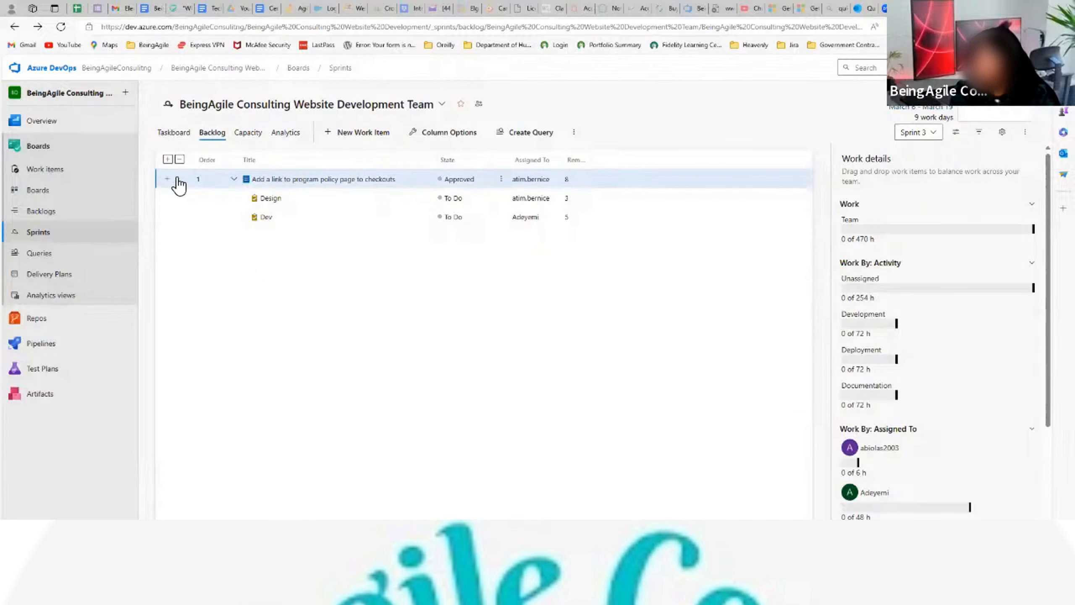
Step: Add a Testing task to the same backlog item, assigned to the fourth suggested member with Remaining Work 6, and save it
click(169, 180)
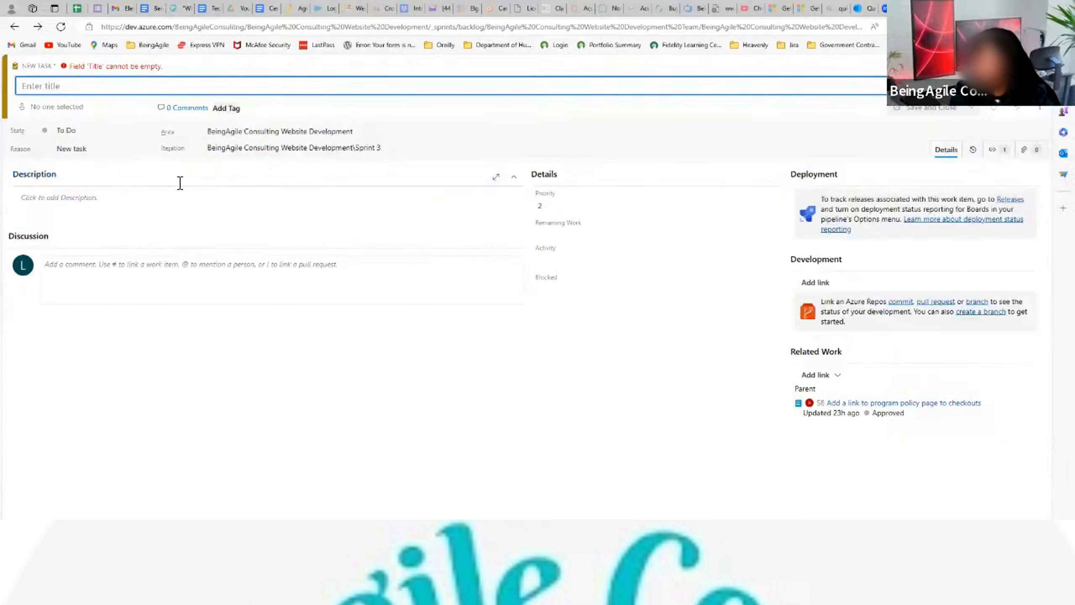
text(Testing)
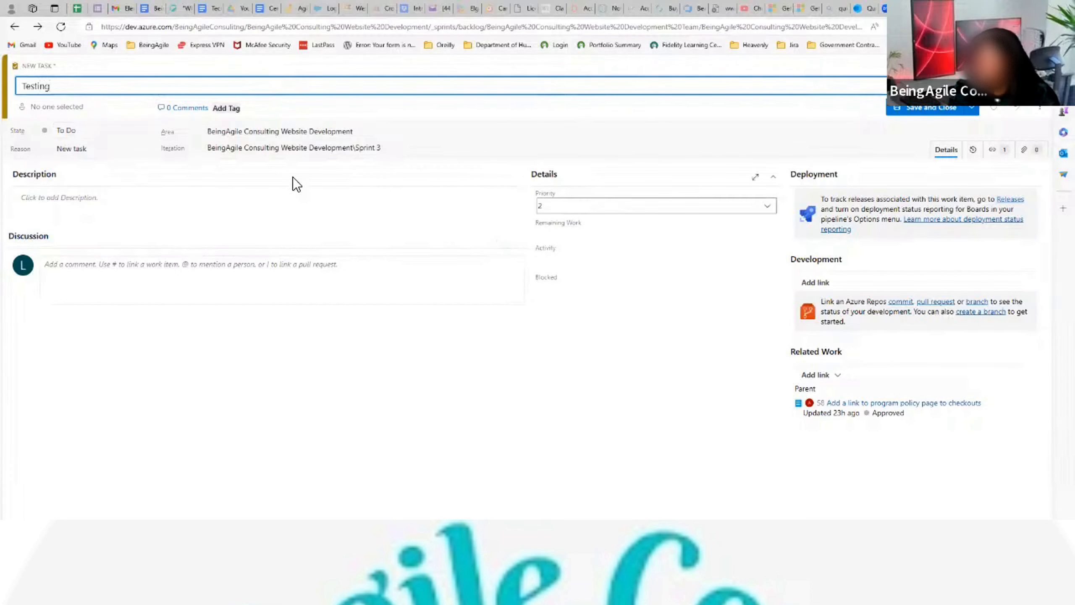
click(108, 107)
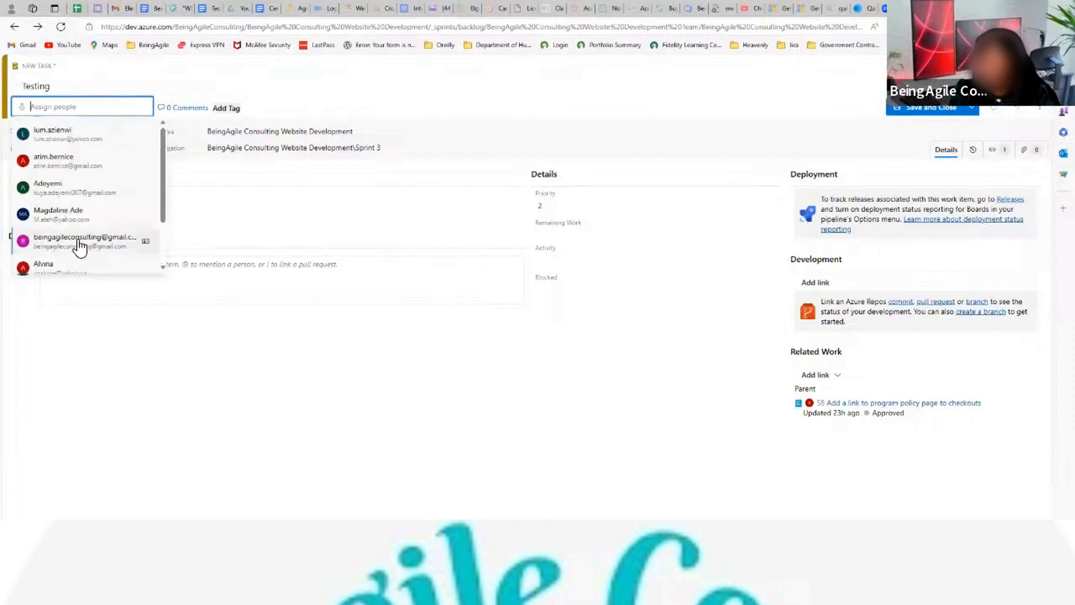
click(85, 216)
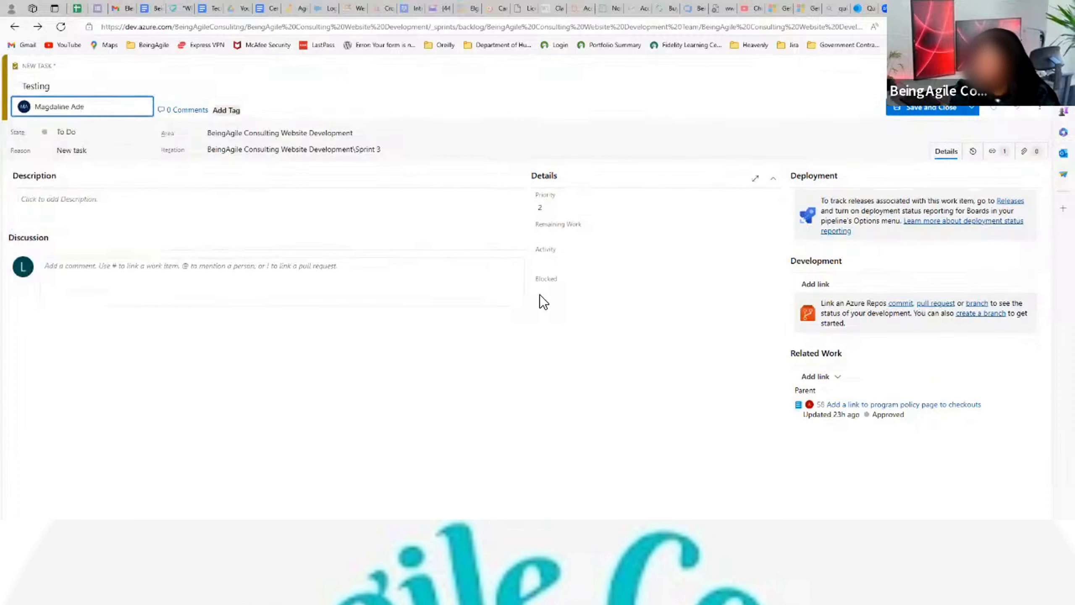
click(575, 235)
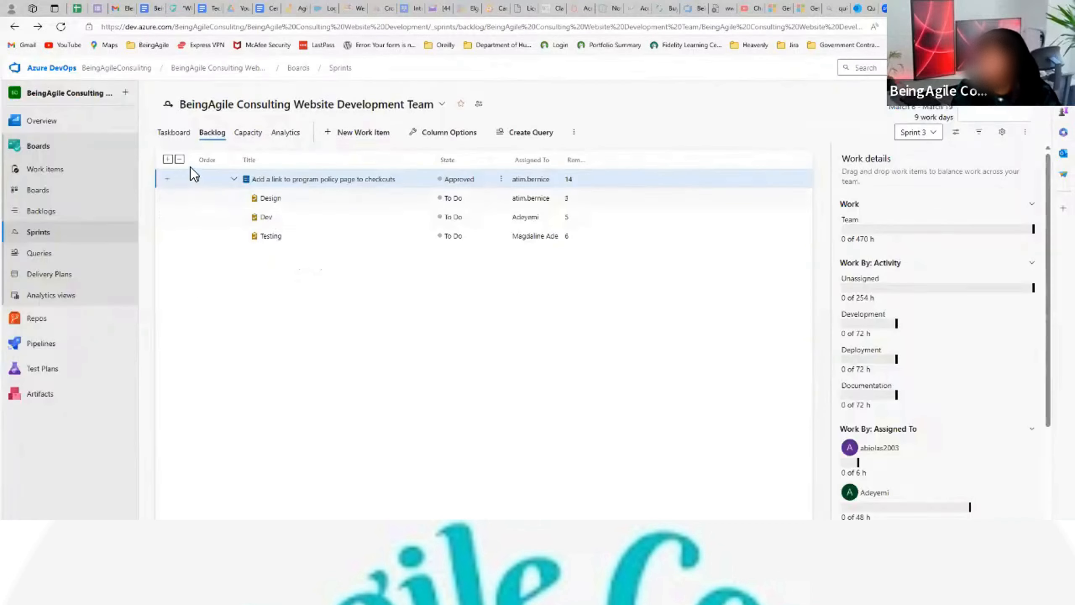
Step: Start a new task titled Review under the policy link backlog item and open its assignee choices
click(169, 179)
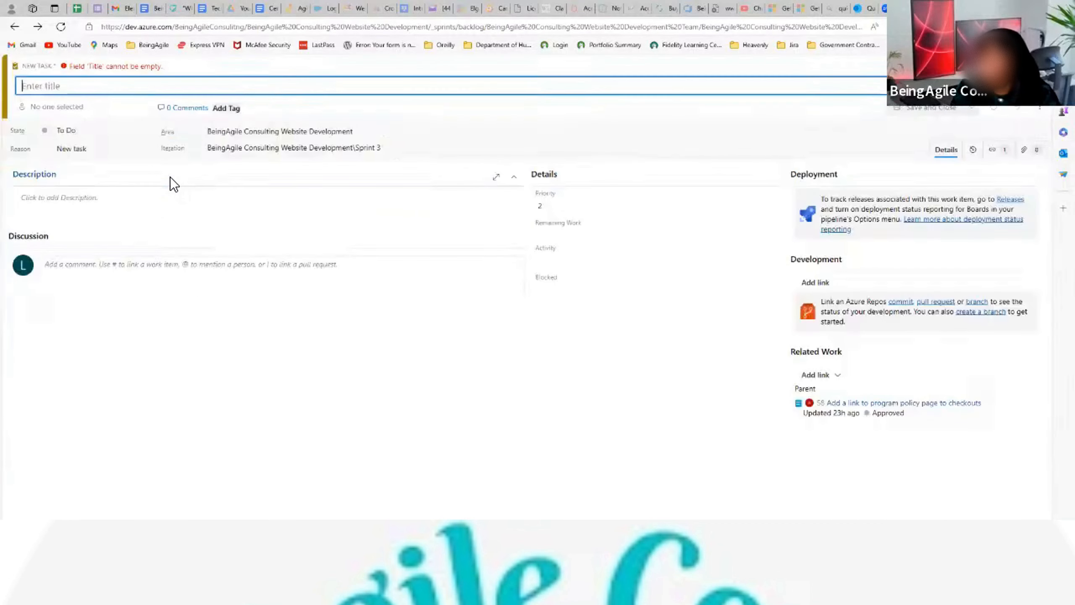
text(Review)
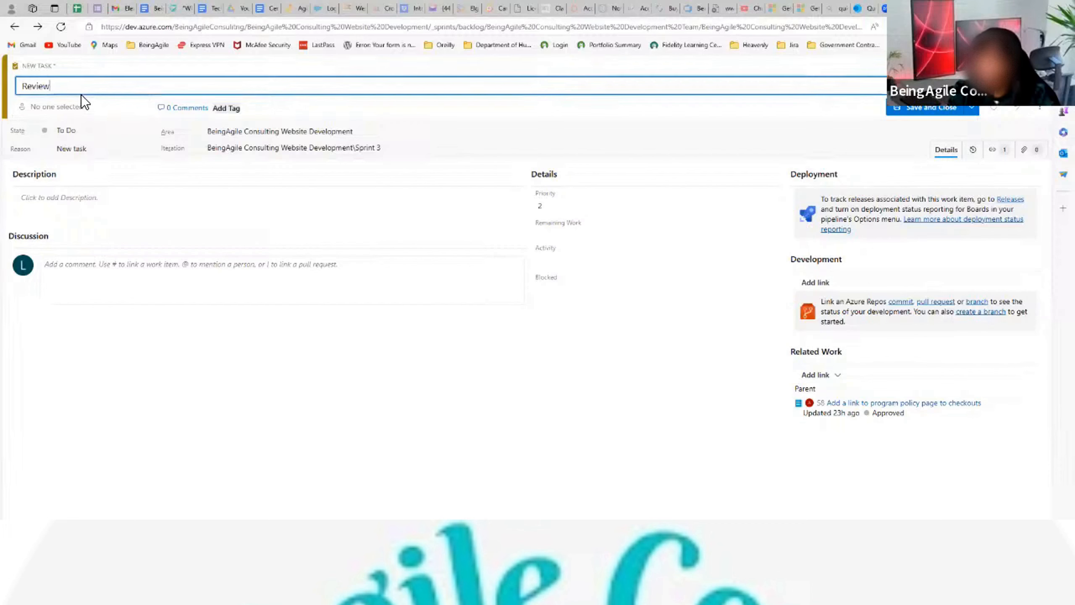
click(79, 107)
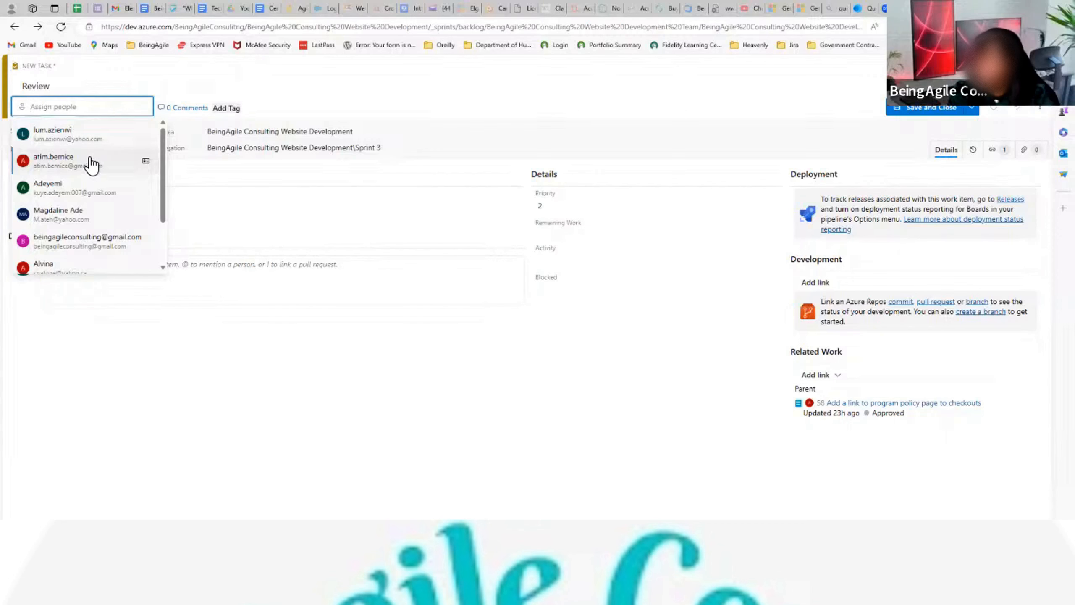
click(82, 214)
key(BackSpace)
key(BackSpace)
key(BackSpace)
key(BackSpace)
key(BackSpace)
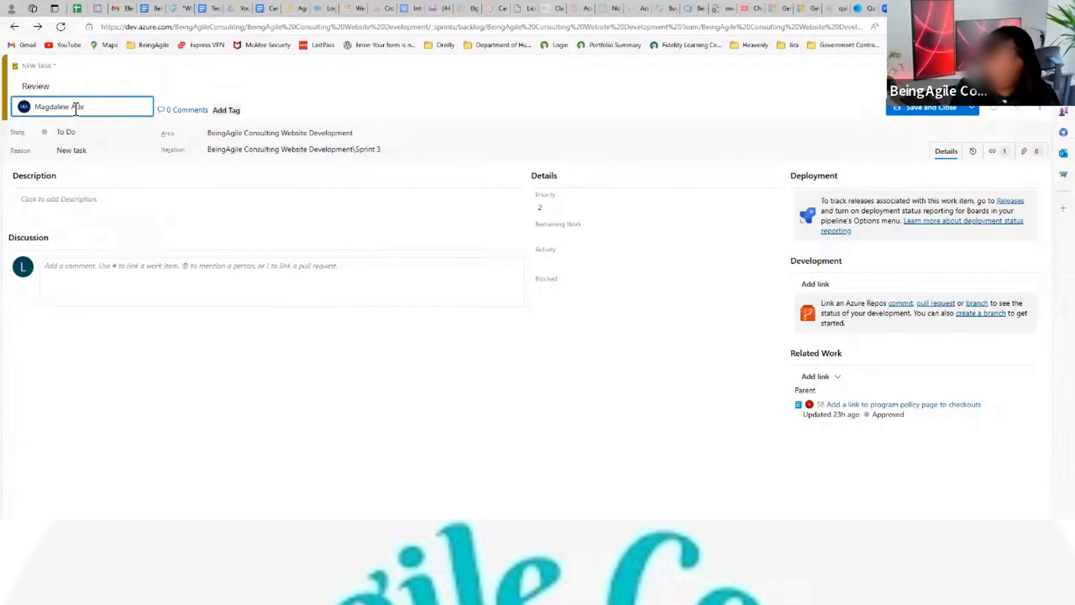
key(BackSpace)
key(BackSpace)
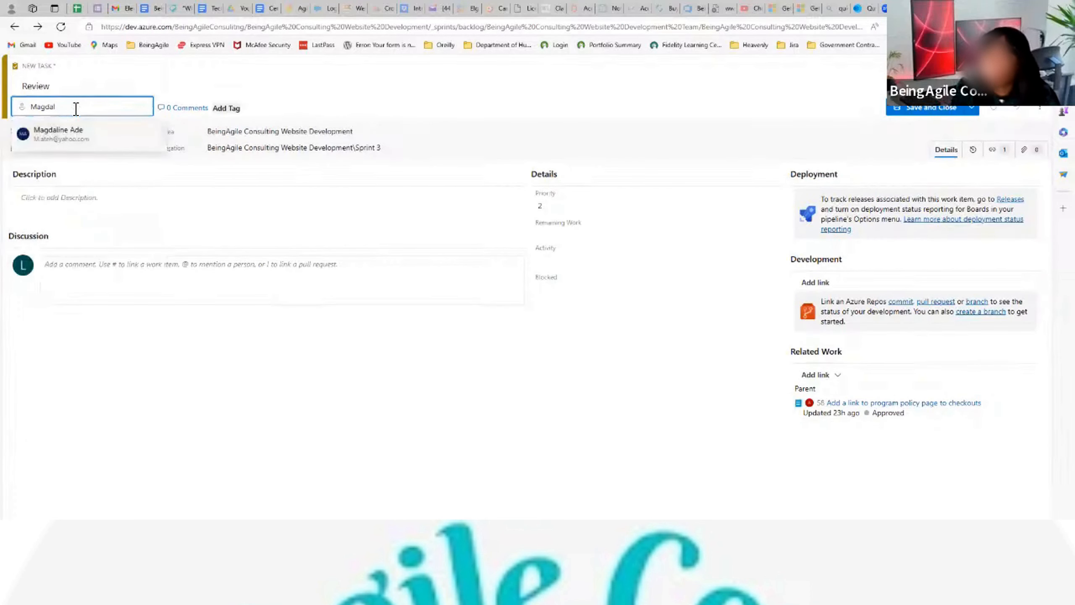
key(BackSpace)
key(BackSpace)
key(BackSpace)
key(BackSpace)
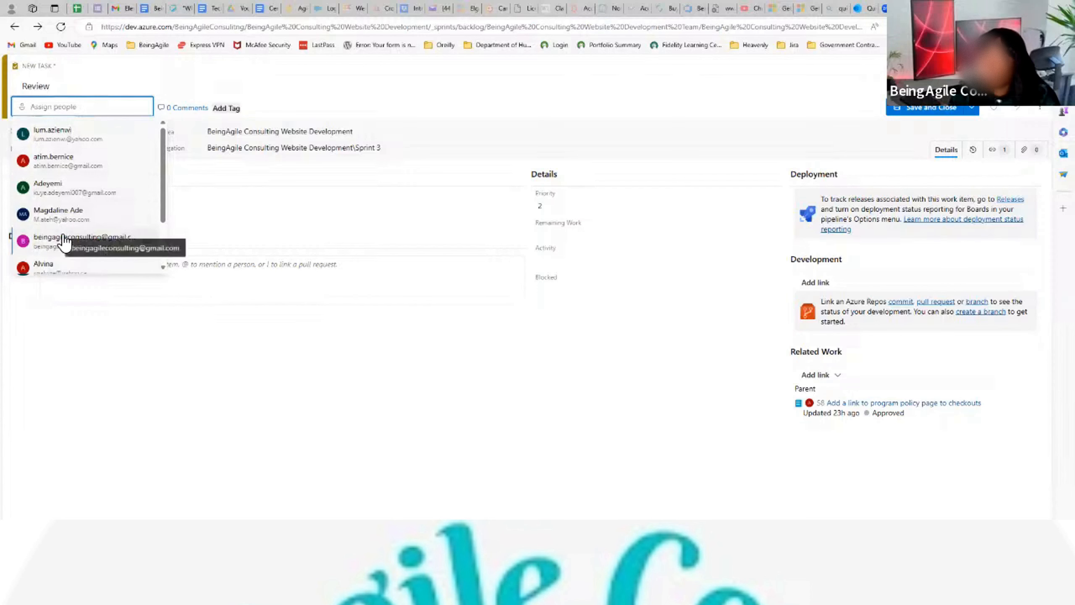
Step: Assign the Review task to the fifth suggested member, set its Remaining Work to 6, and save it
click(61, 236)
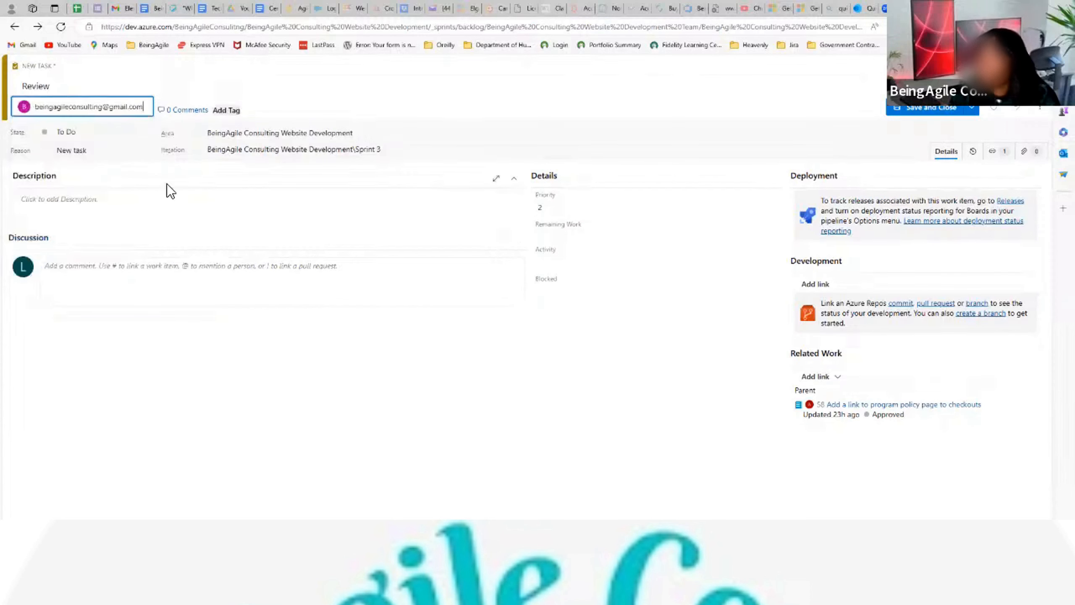
click(595, 236)
text(6)
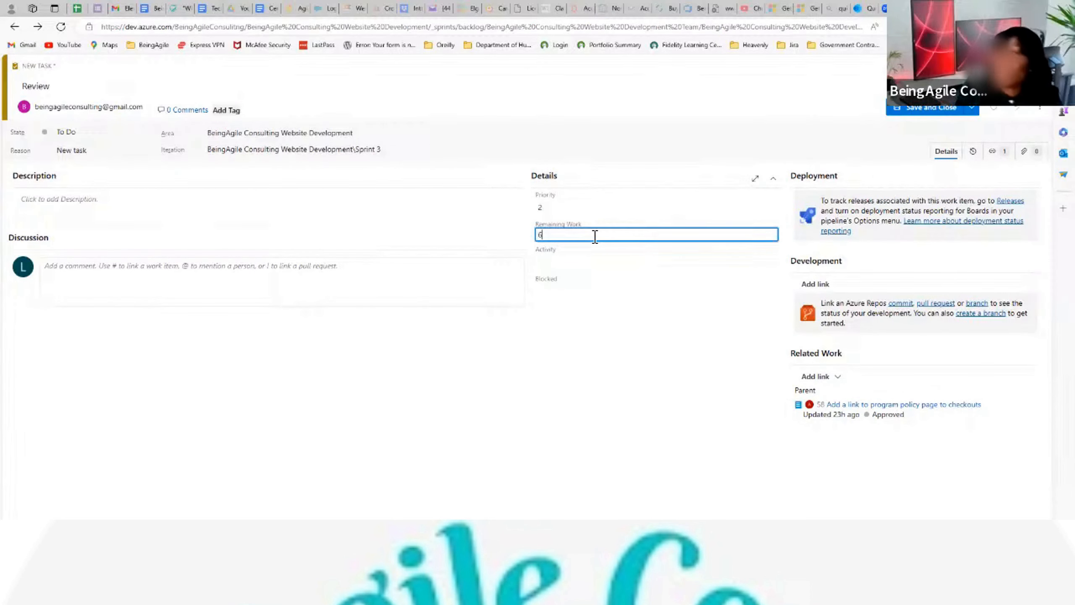
click(931, 109)
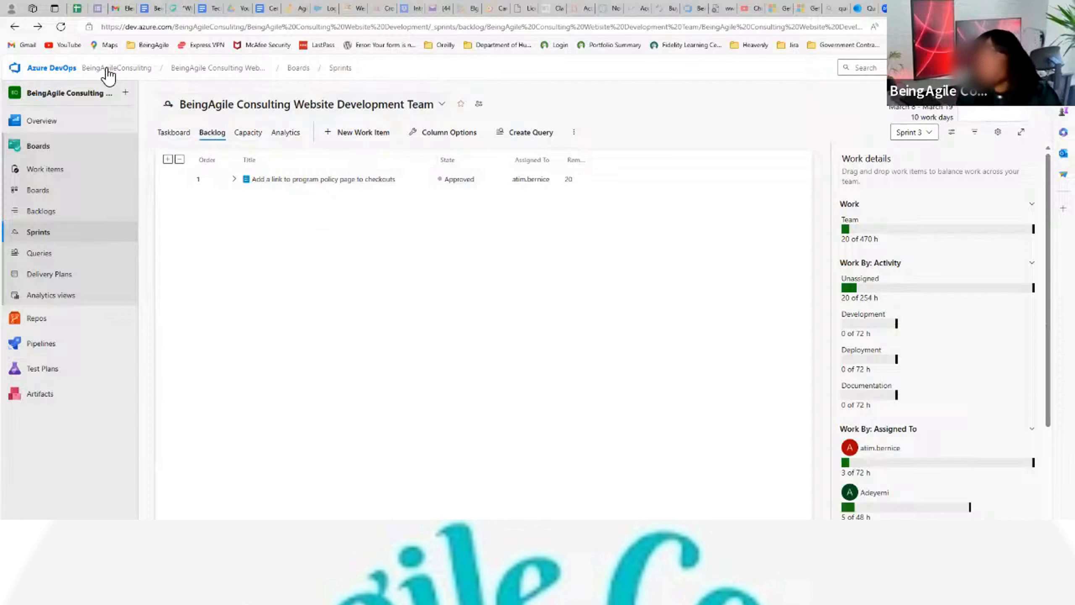
Step: Examine the Sprint 3 work details for the whole team, by activity, and by assigned member
scroll(888, 299, down, 1)
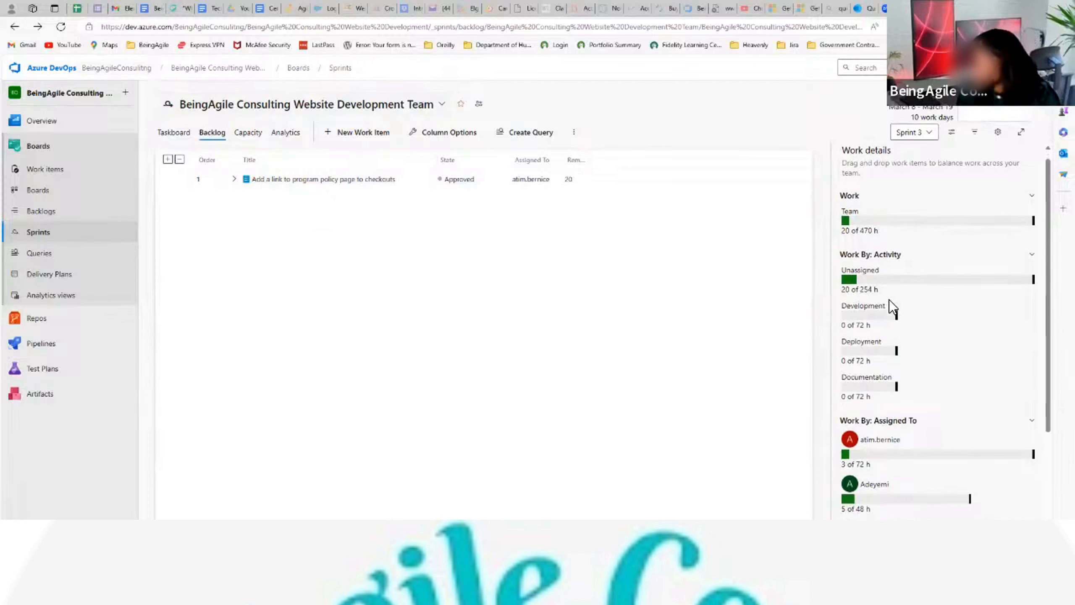
scroll(888, 299, up, 1)
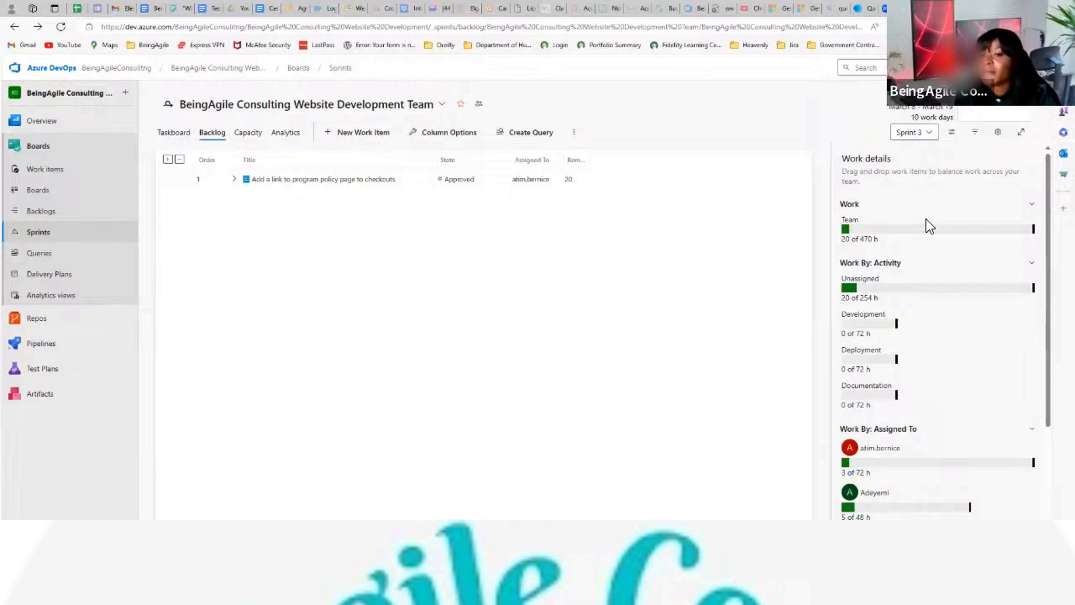
scroll(887, 286, down, 1)
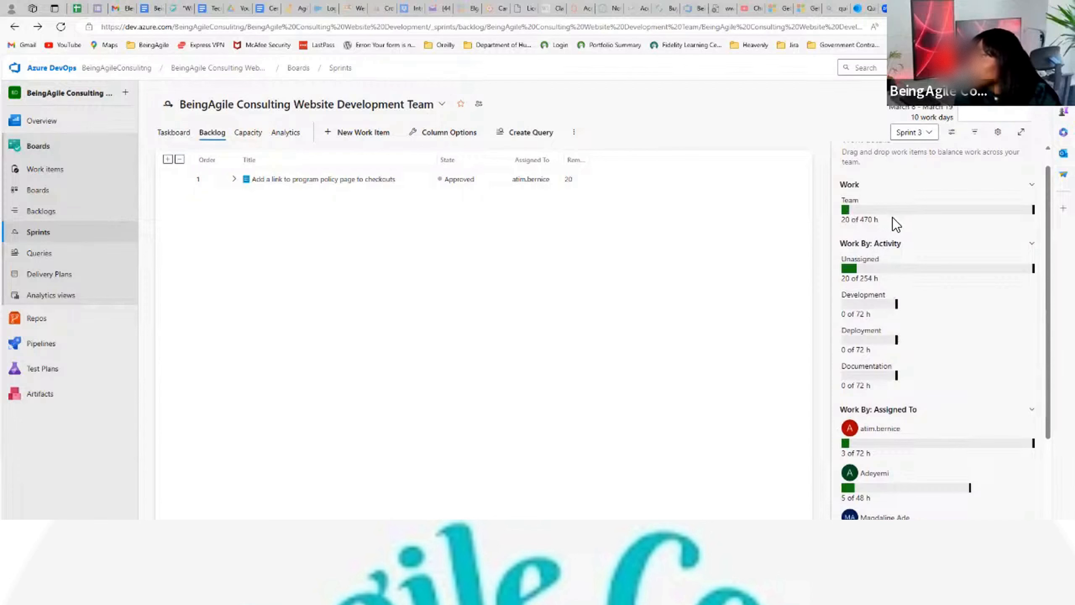
scroll(892, 216, down, 2)
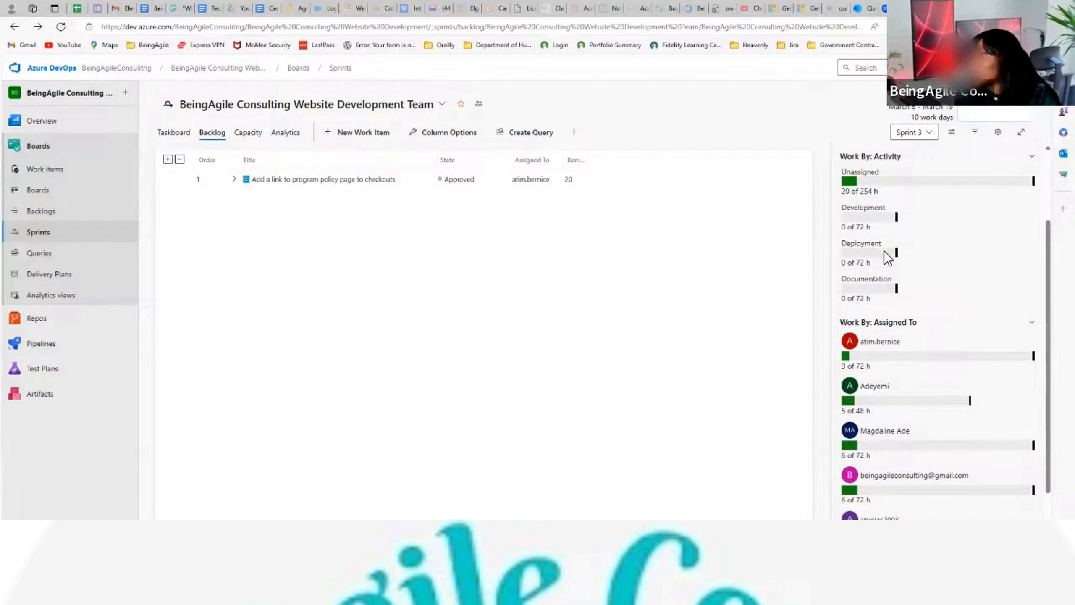
scroll(862, 280, down, 1)
scroll(862, 281, down, 1)
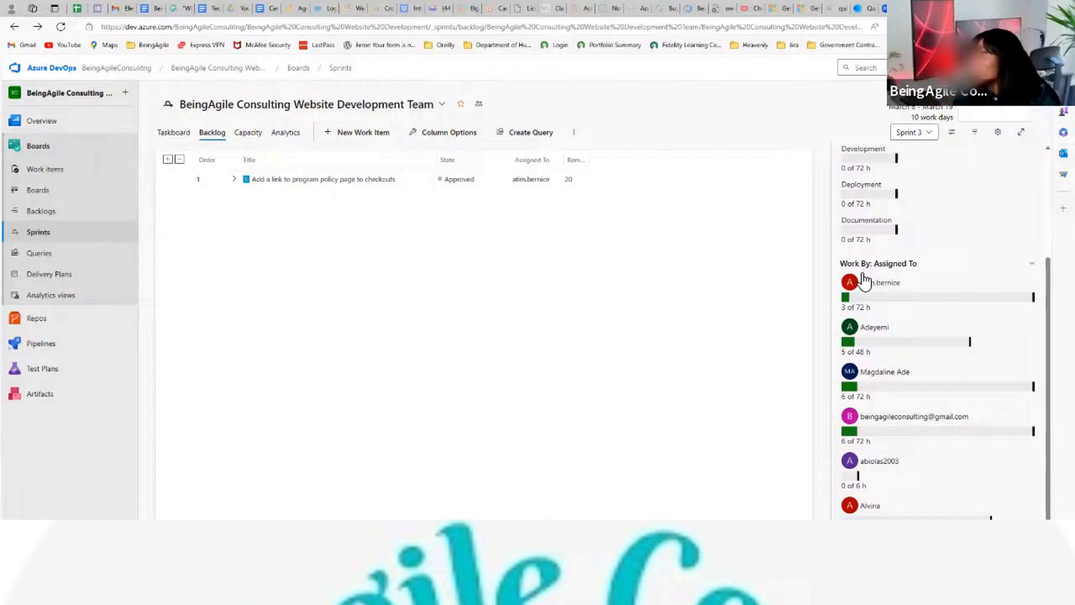
scroll(863, 288, down, 1)
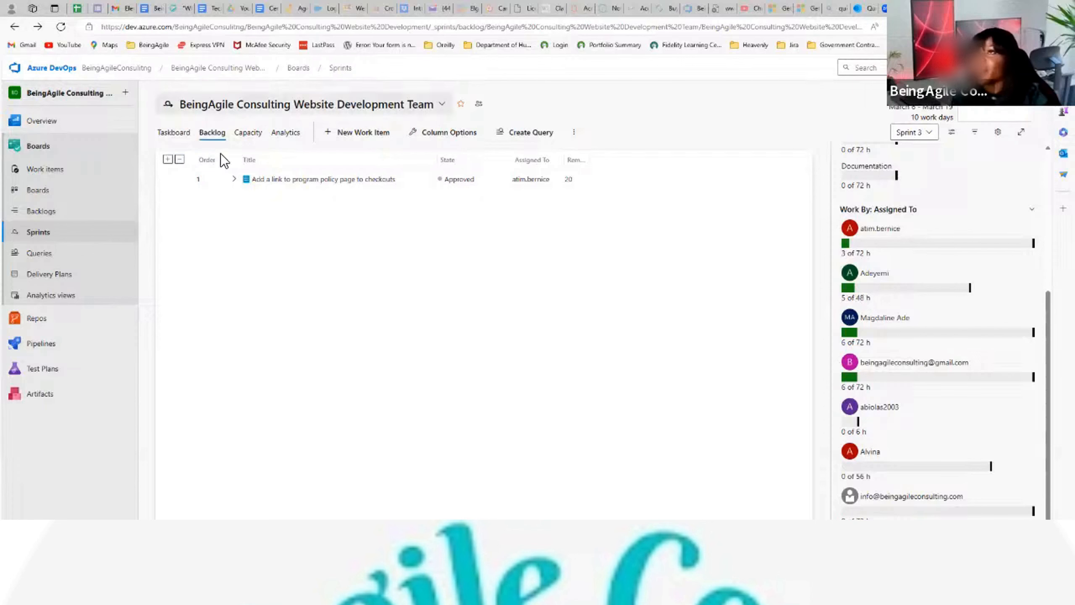
Step: Set the Remaining Work of the policy link item's Dev task to 50 and save it
click(234, 179)
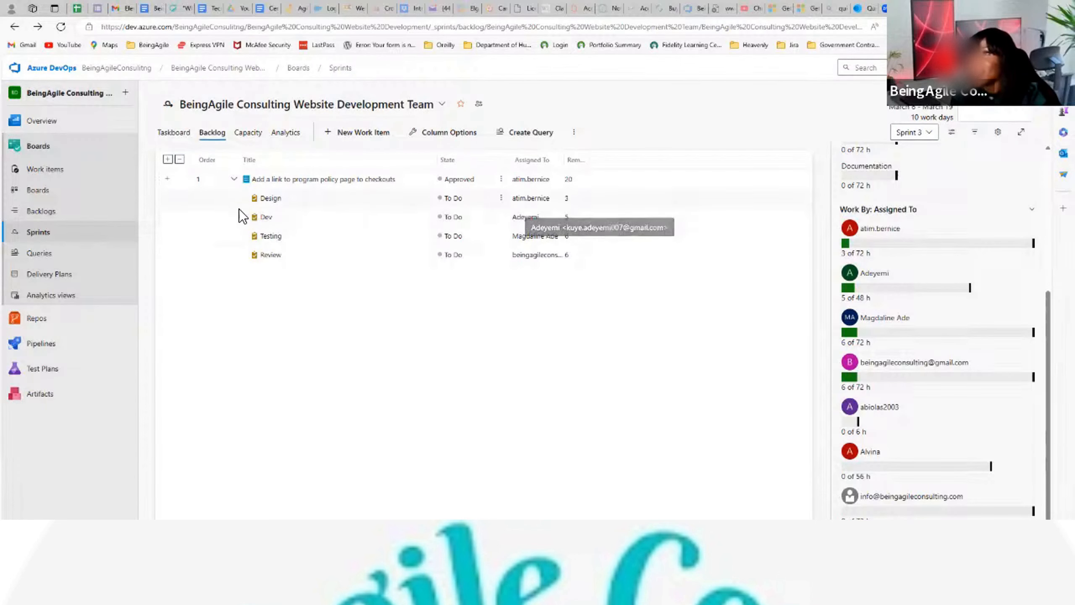
click(267, 217)
click(563, 238)
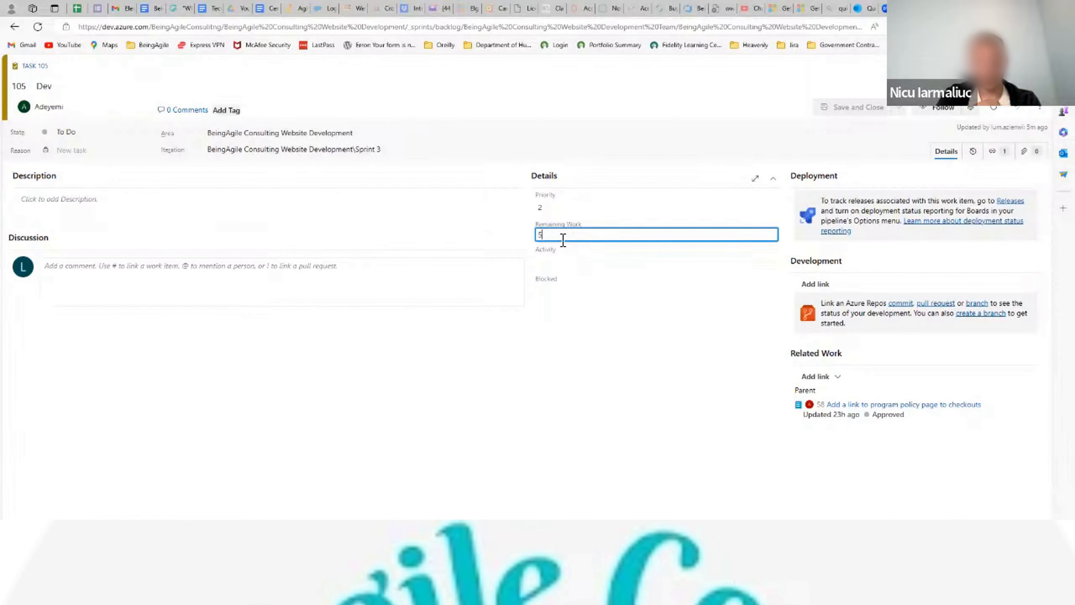
text(0)
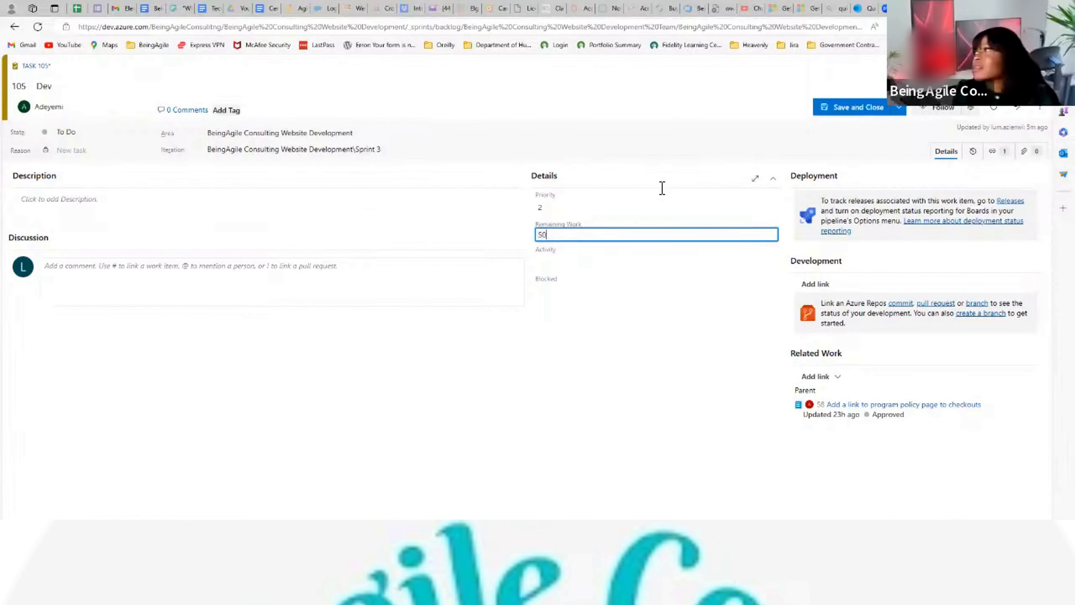
click(860, 106)
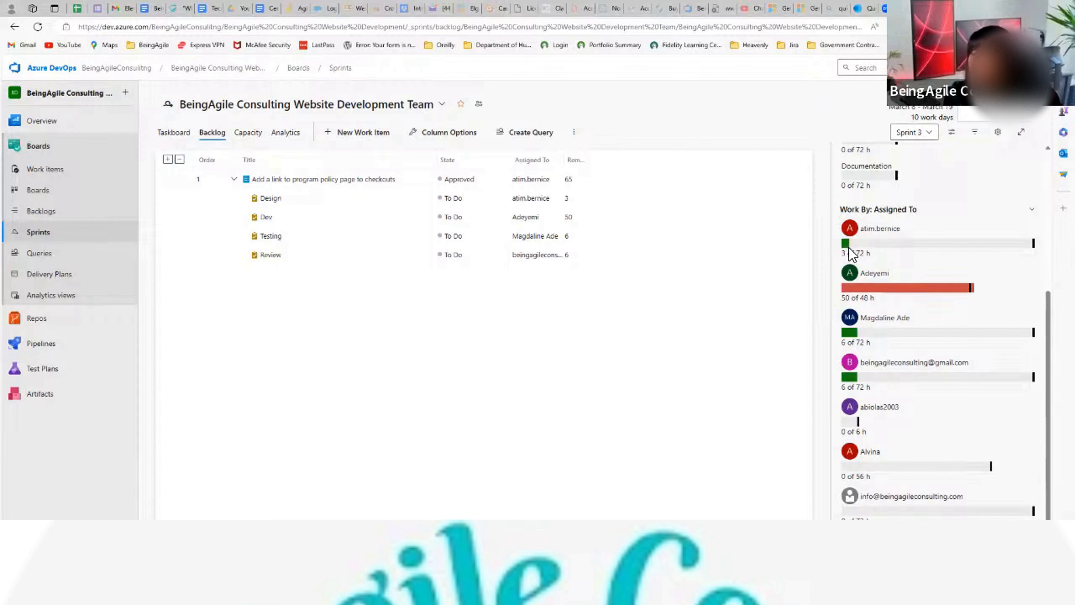
Step: Set the Remaining Work of the policy link item's Testing task to 480 and save it
scroll(848, 247, down, 1)
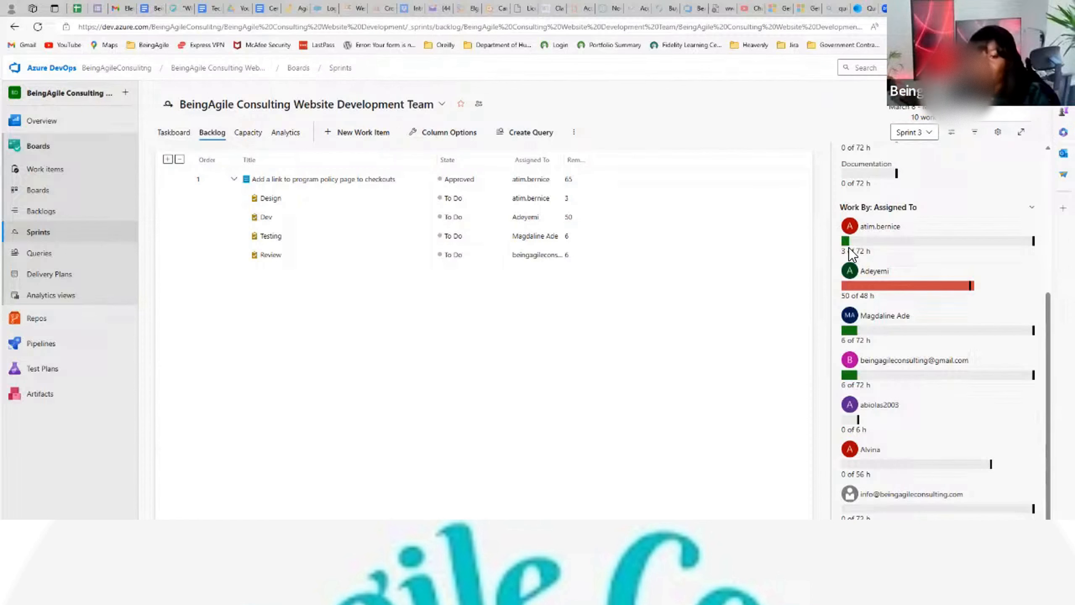
scroll(1038, 244, up, 5)
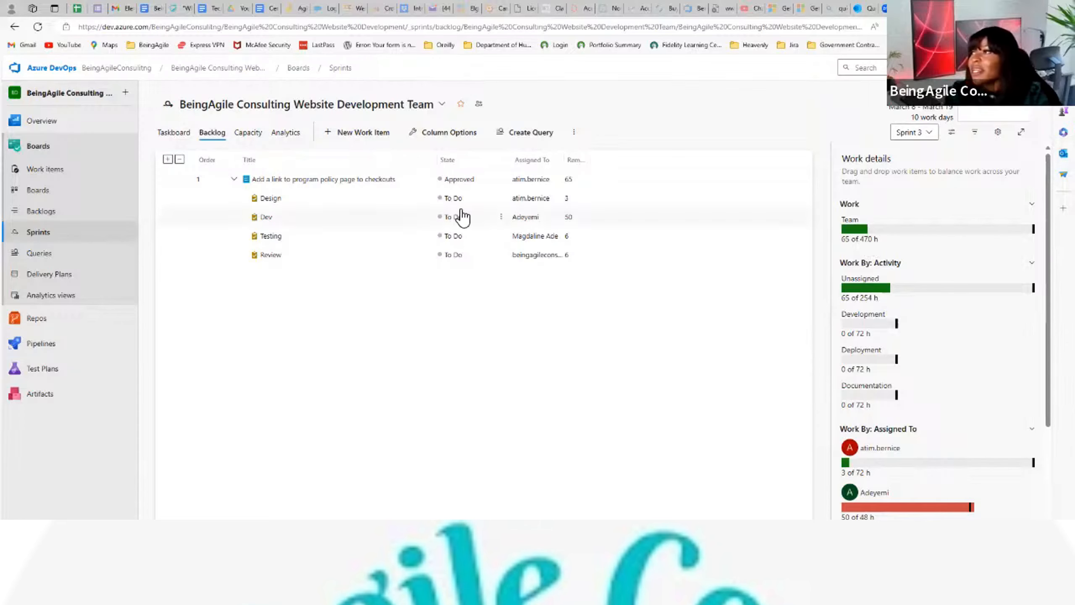
click(566, 236)
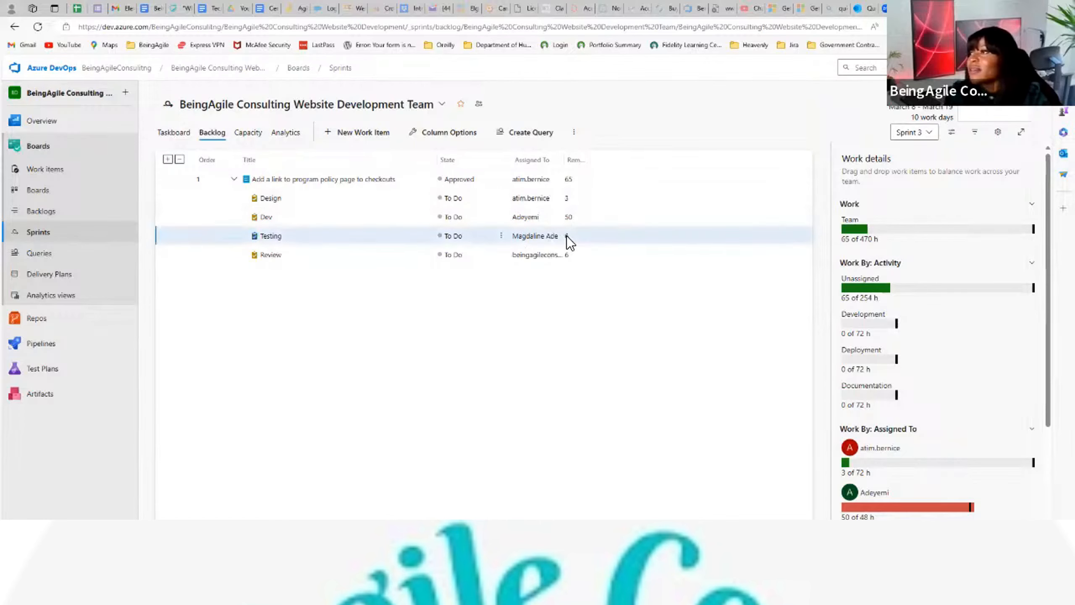
click(501, 236)
click(265, 236)
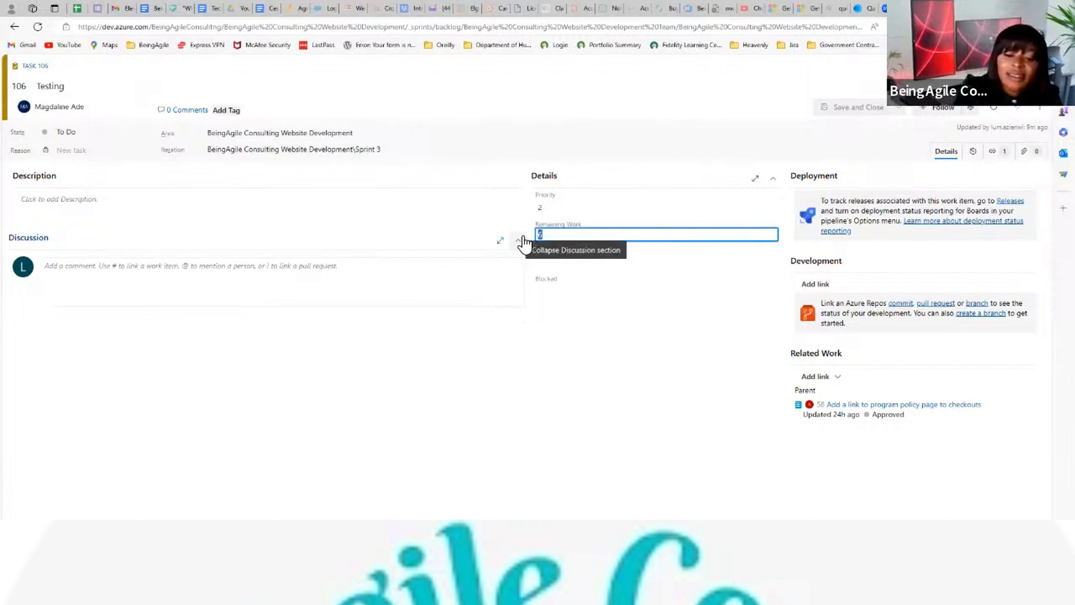
text(480)
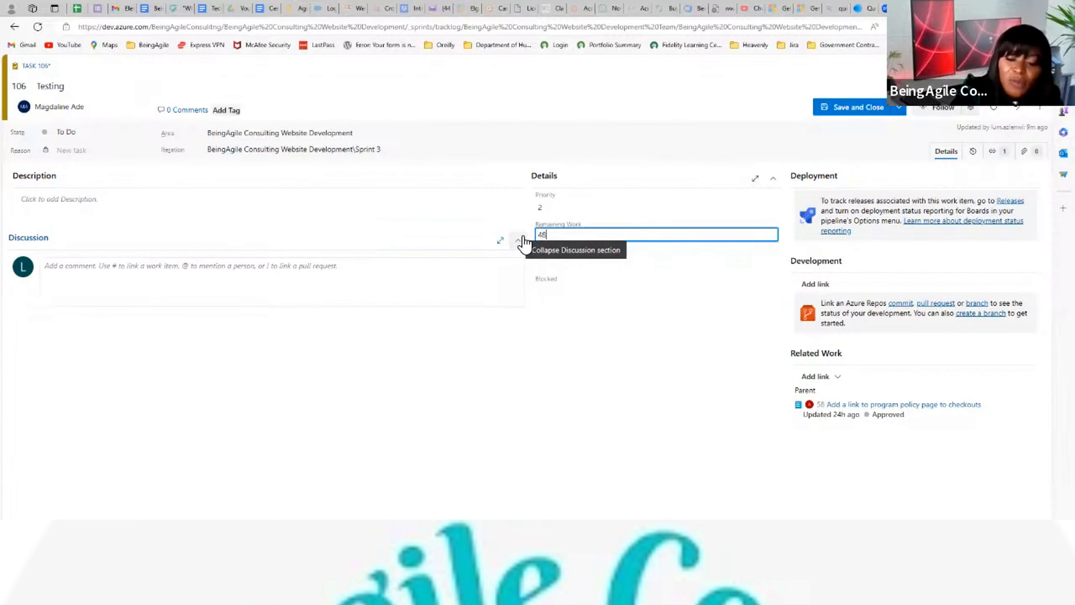
click(872, 111)
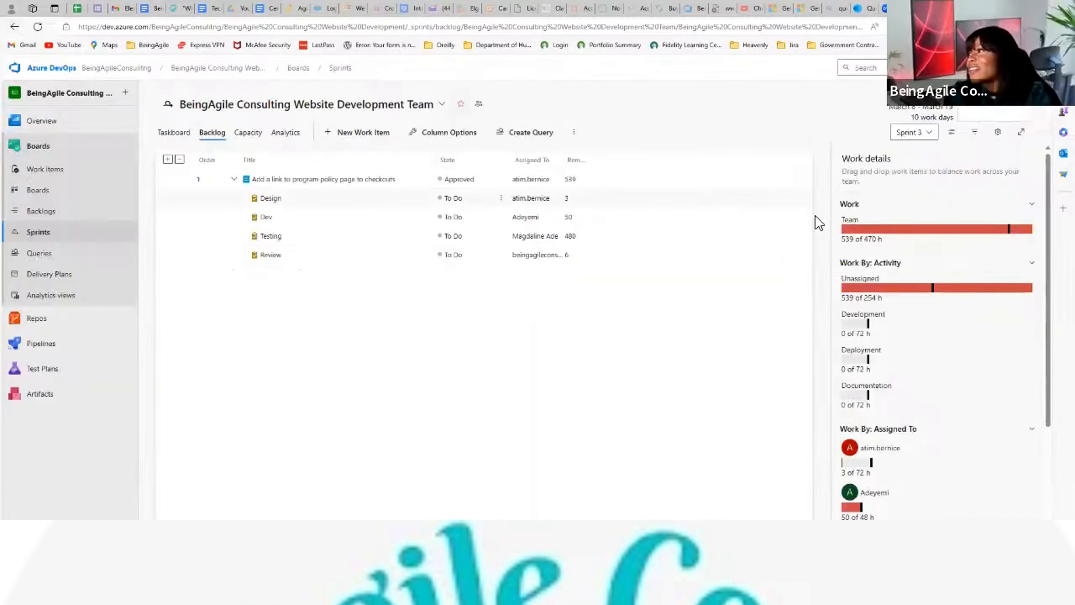
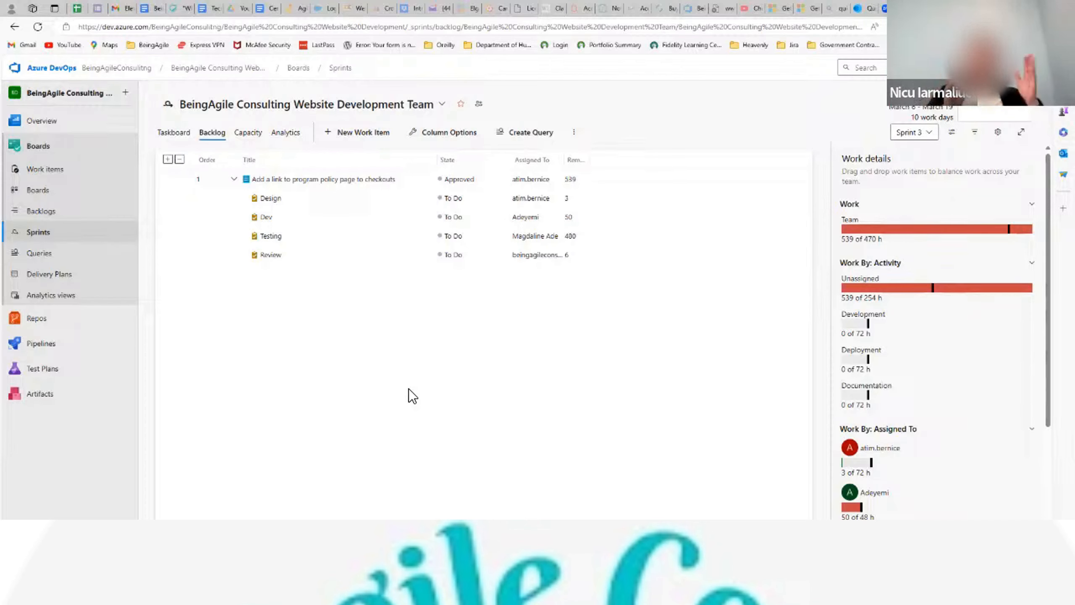
click(278, 254)
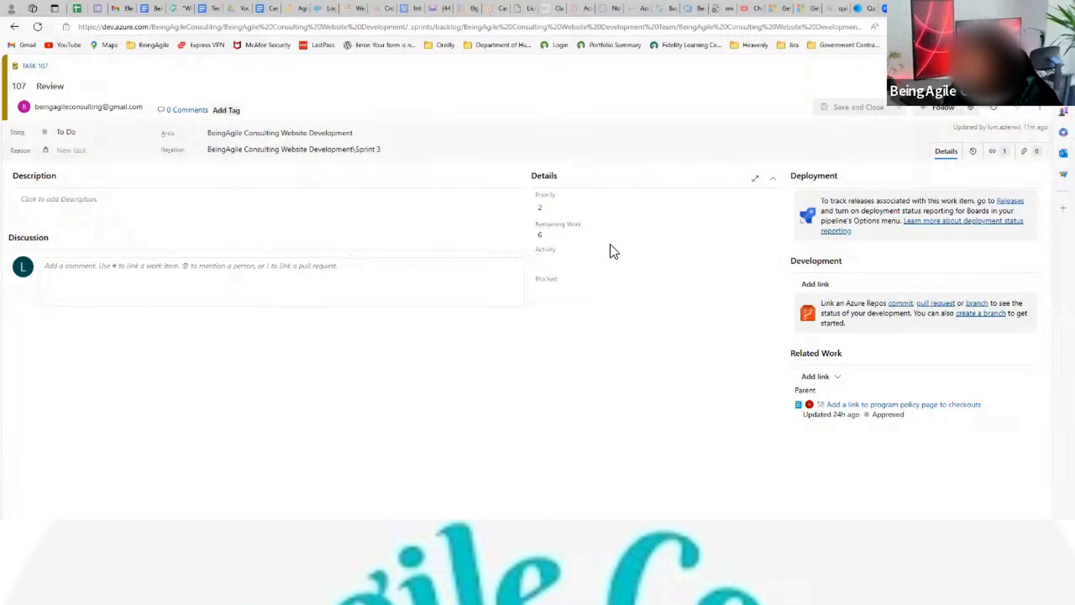
click(575, 237)
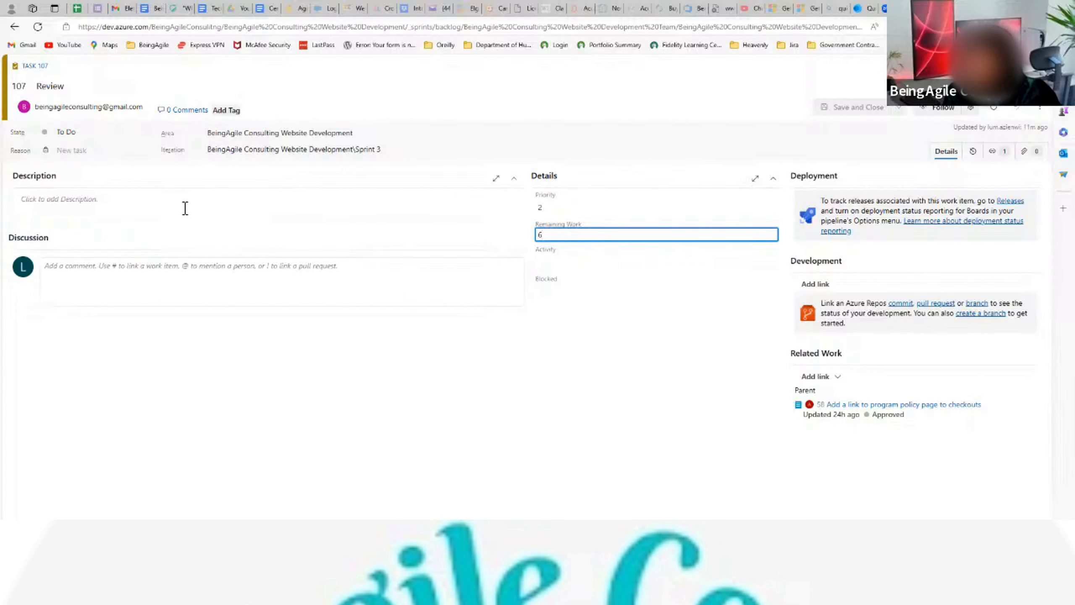
click(14, 27)
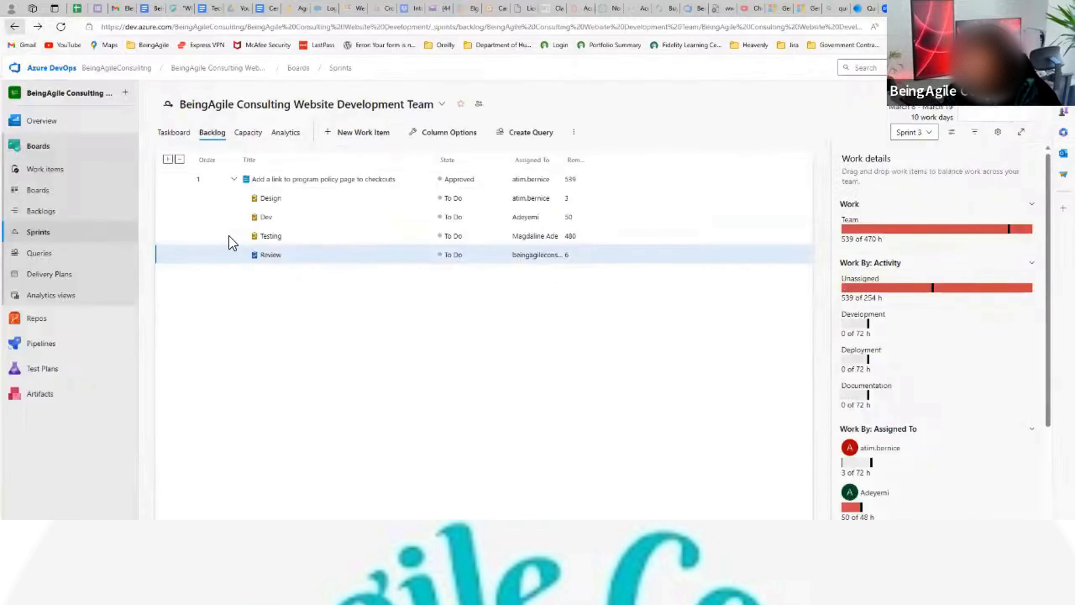
Step: Move the Design task to Done on the Sprint 3 taskboard
click(178, 133)
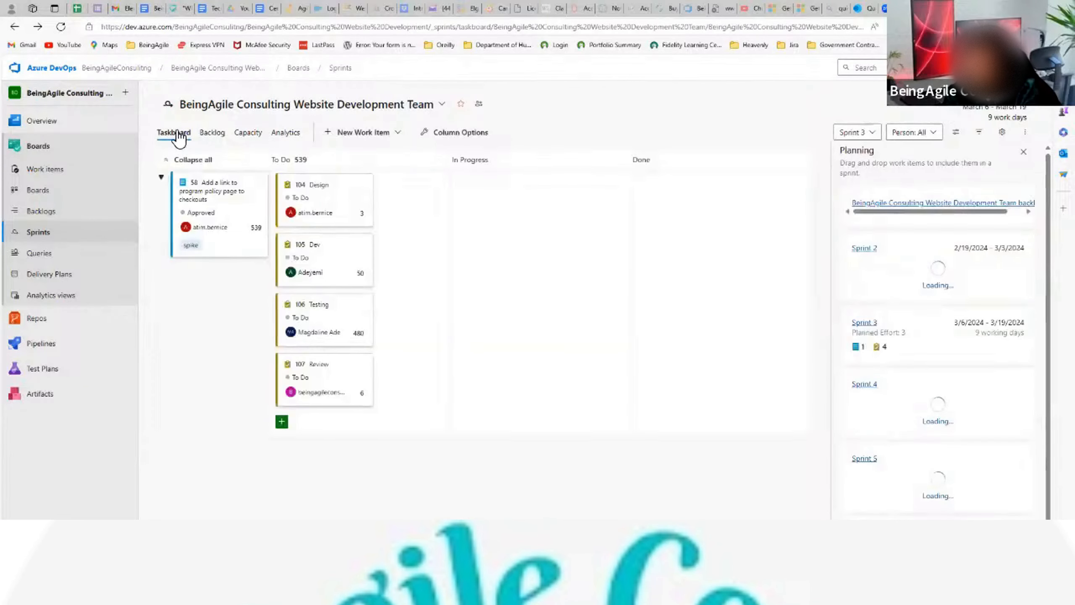
drag(347, 210, 772, 203)
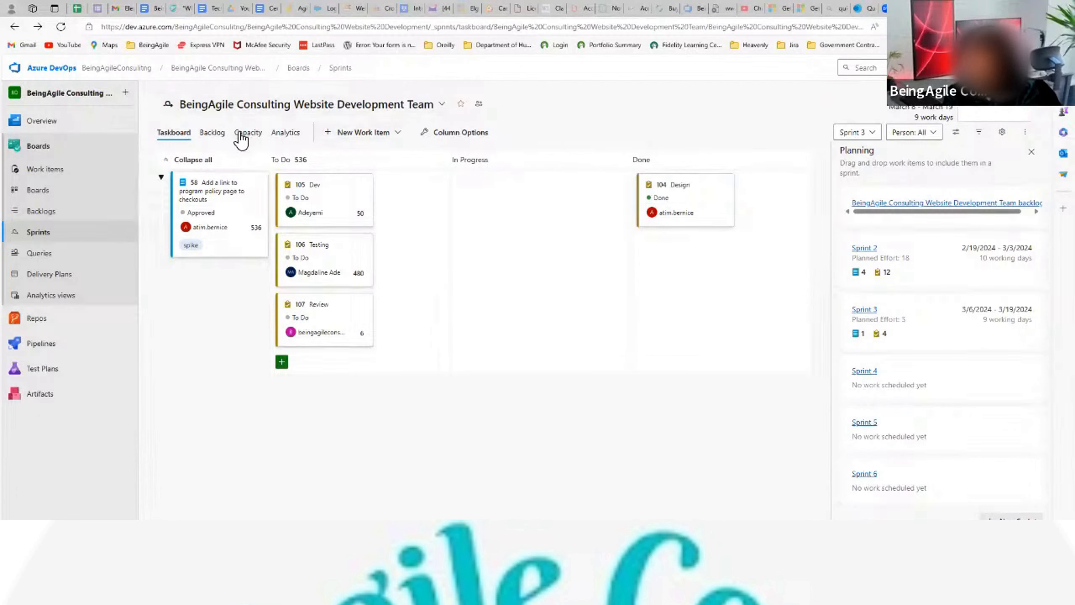
Step: Check each member's assigned work against capacity in the sprint backlog's work details
click(215, 132)
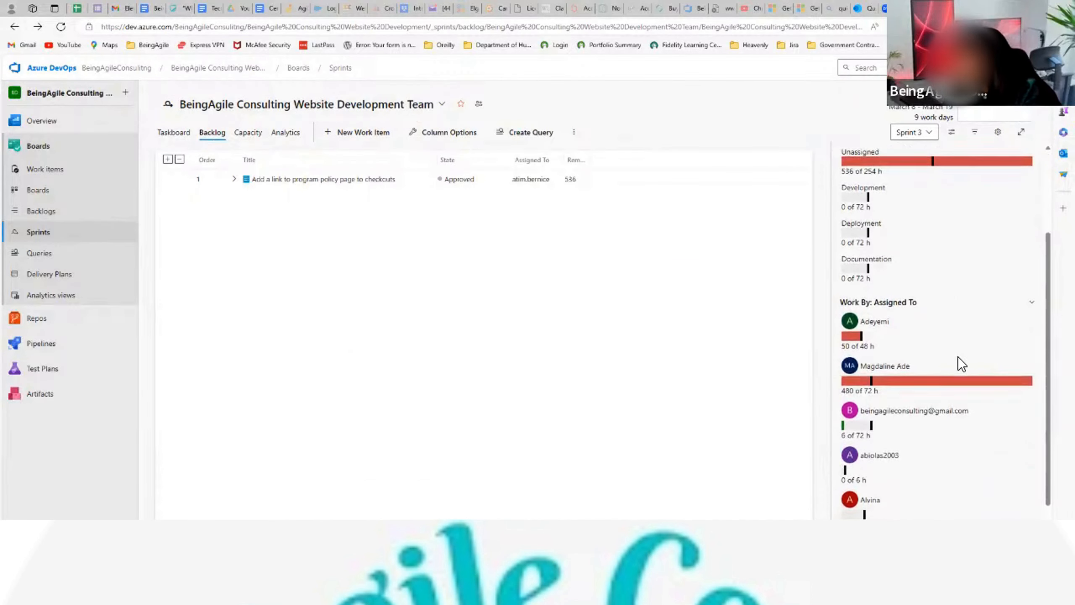
scroll(957, 356, down, 2)
scroll(859, 472, down, 1)
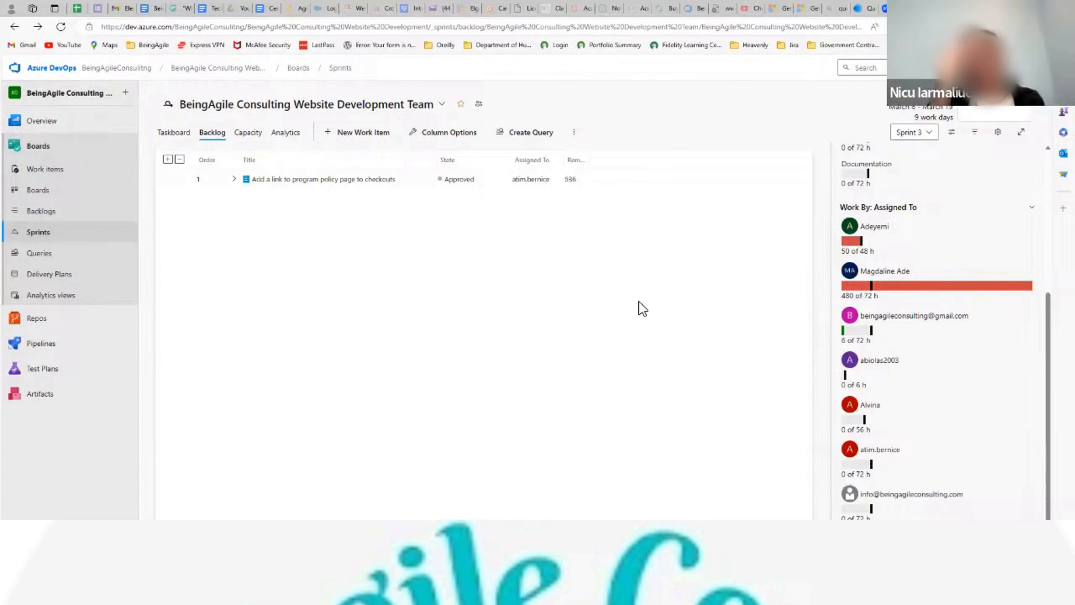
Step: Review the Sprint 3 taskboard and the project dashboard's sprint burndown, sprint overview and velocity charts
click(171, 135)
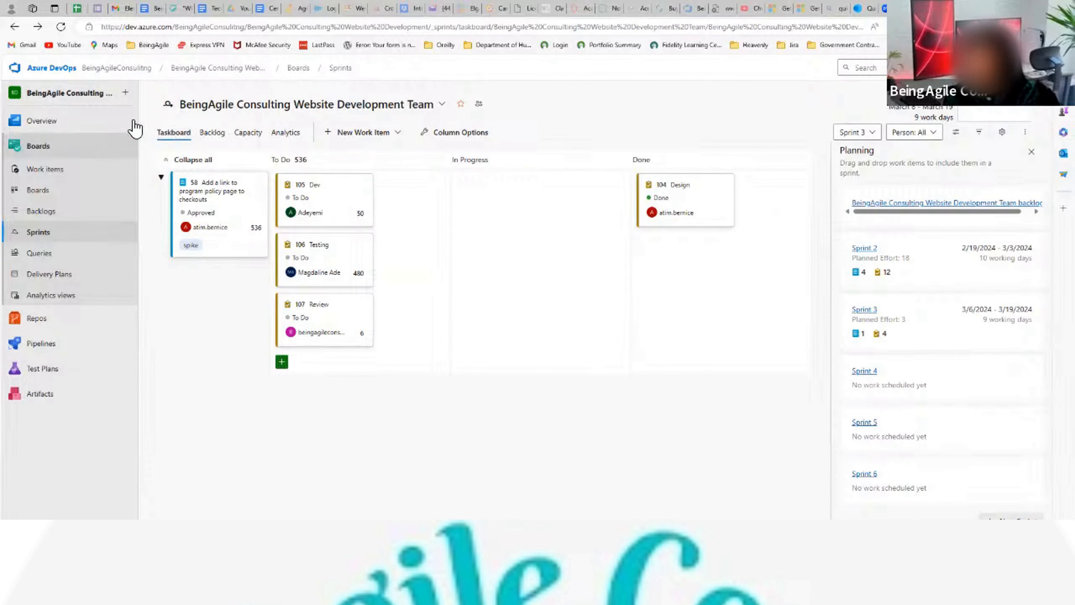
mouse_move(43, 122)
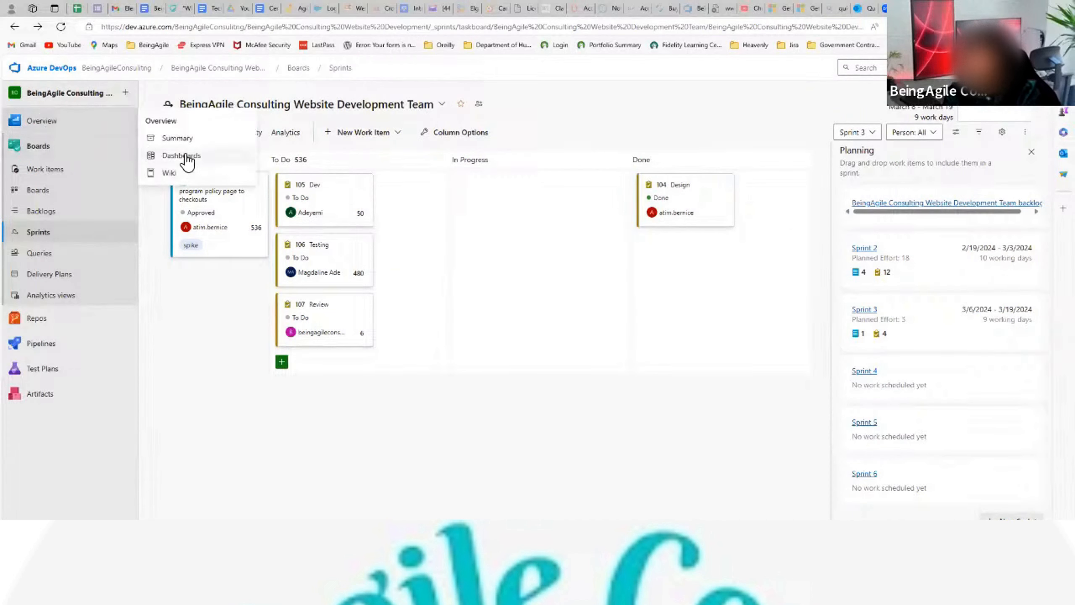
click(186, 138)
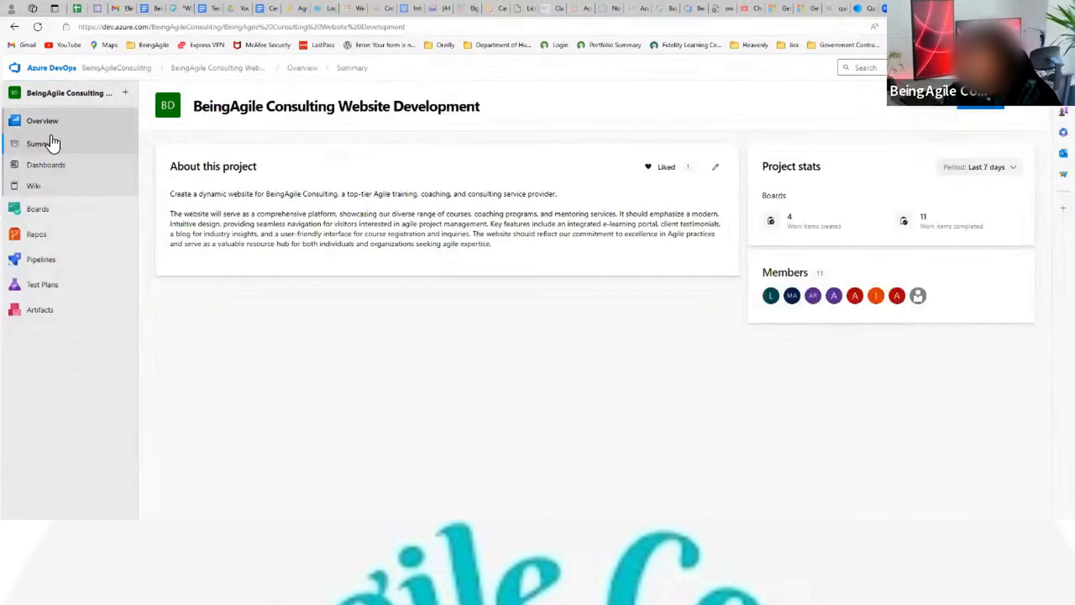
click(50, 165)
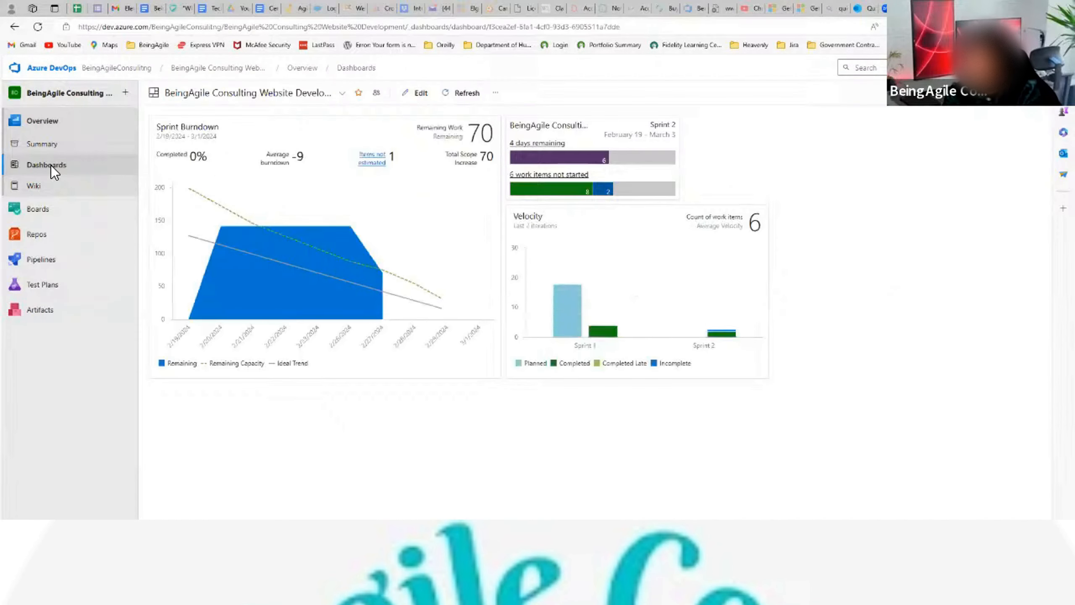
mouse_move(297, 198)
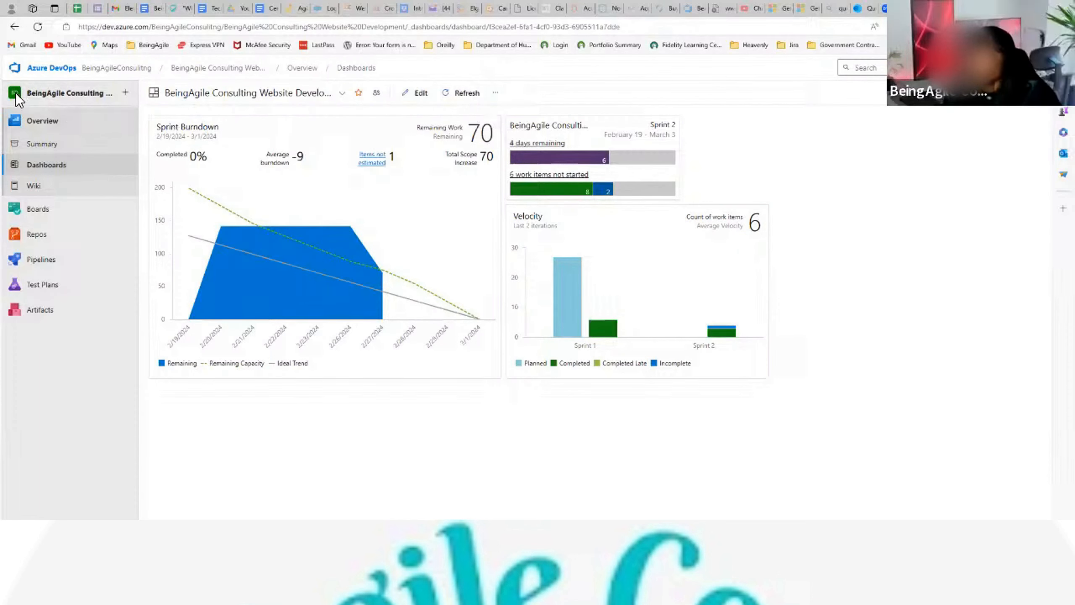
Step: Return to the project summary and open the website development team's Features backlog
click(14, 26)
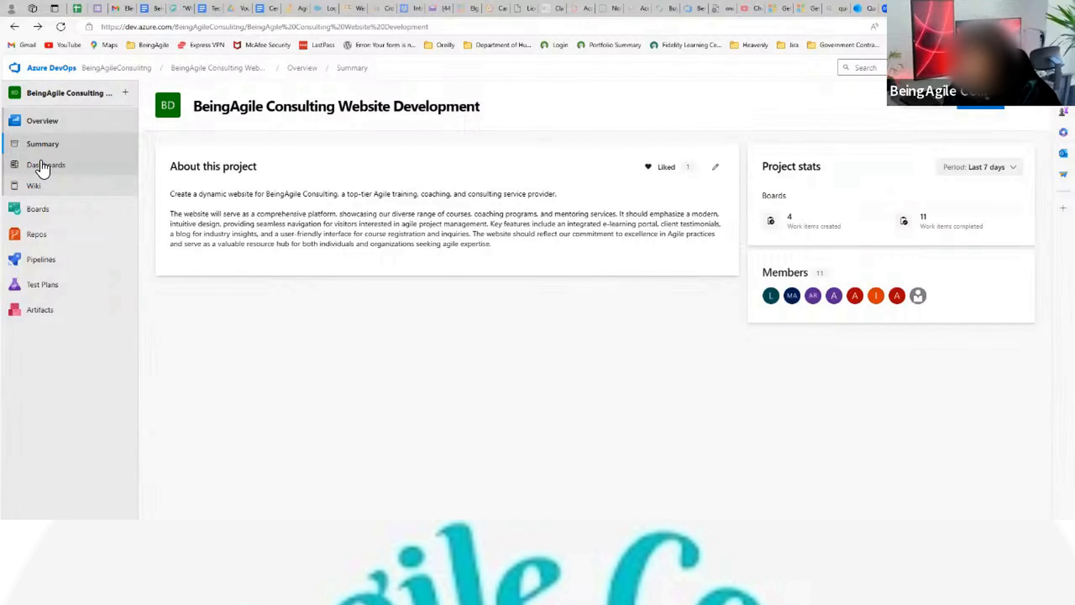
click(13, 26)
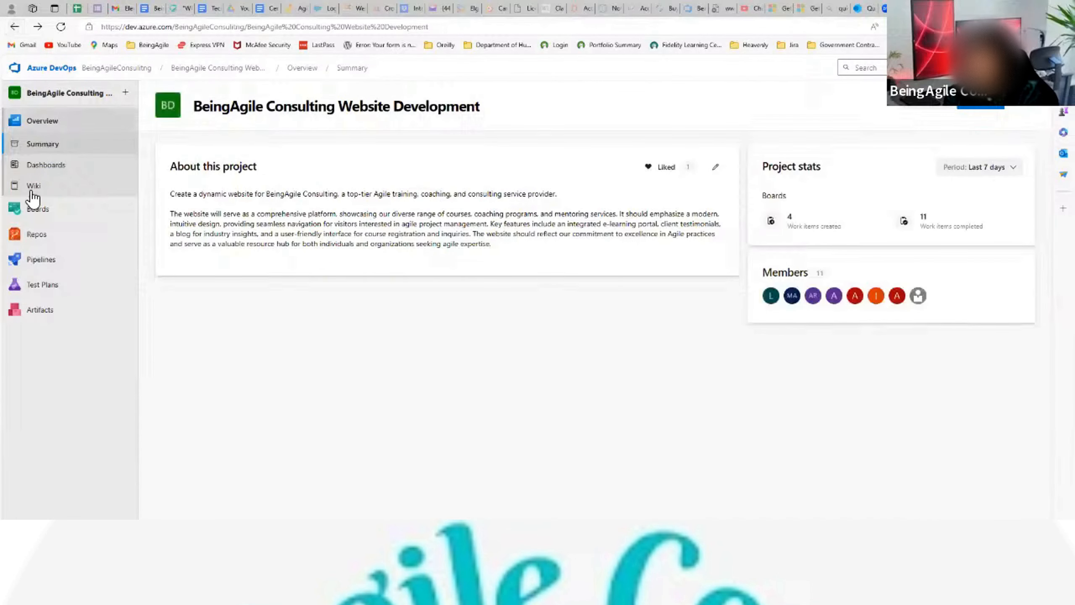
mouse_move(47, 222)
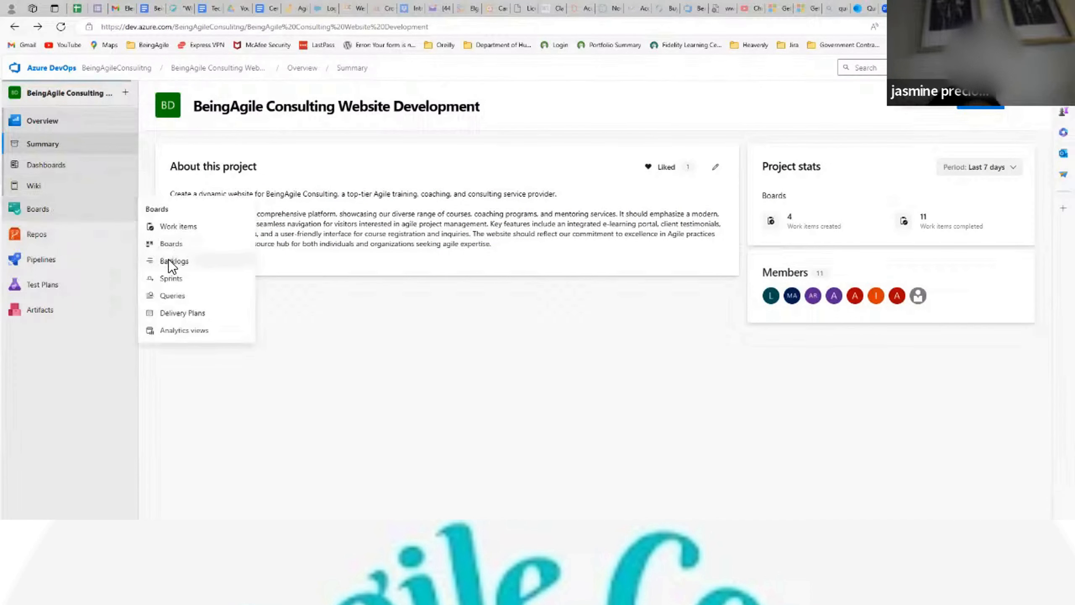
click(171, 261)
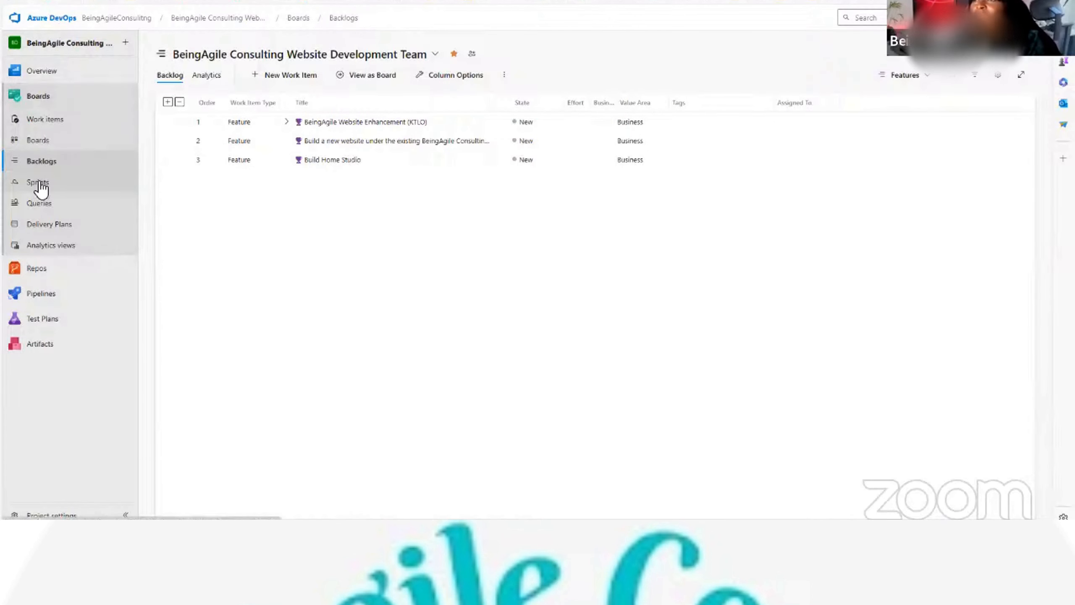
Step: Review the Sprint 2 team capacity settings and the sprint backlog with its work details
click(38, 232)
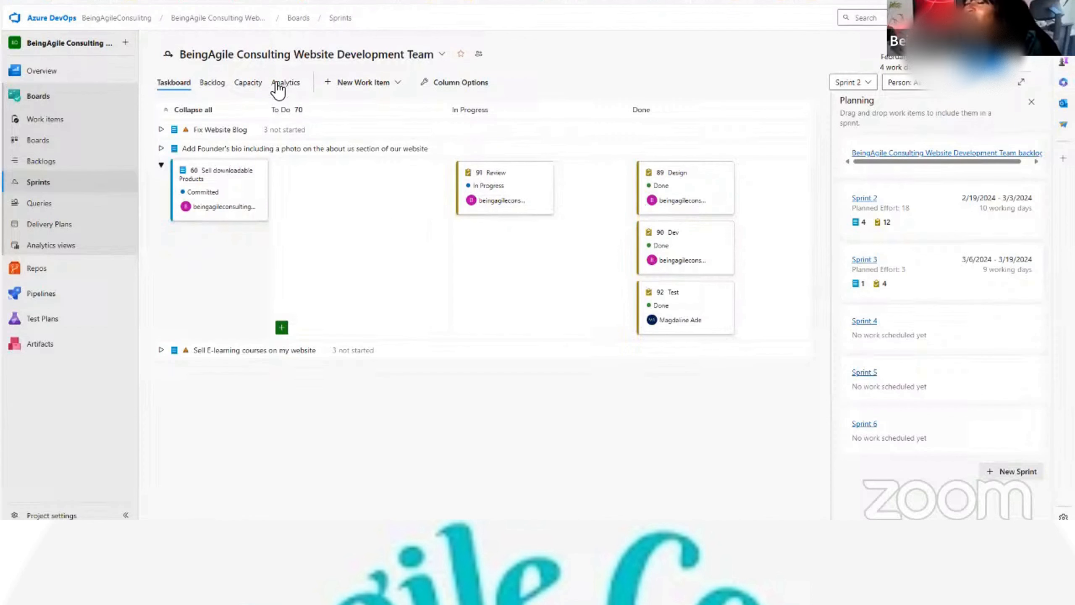
click(248, 85)
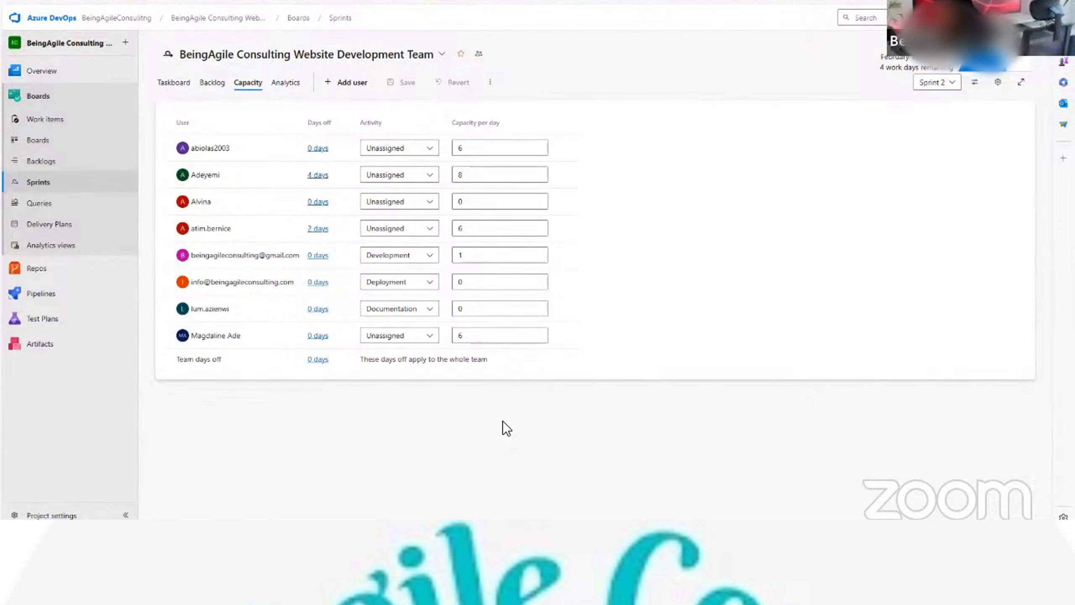
key(F11)
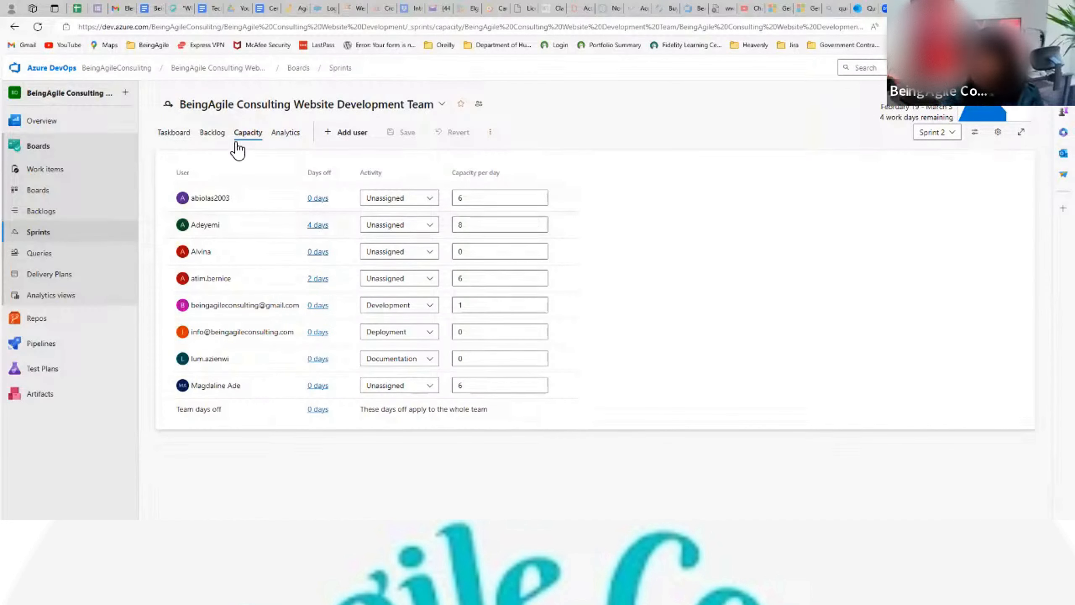
click(209, 136)
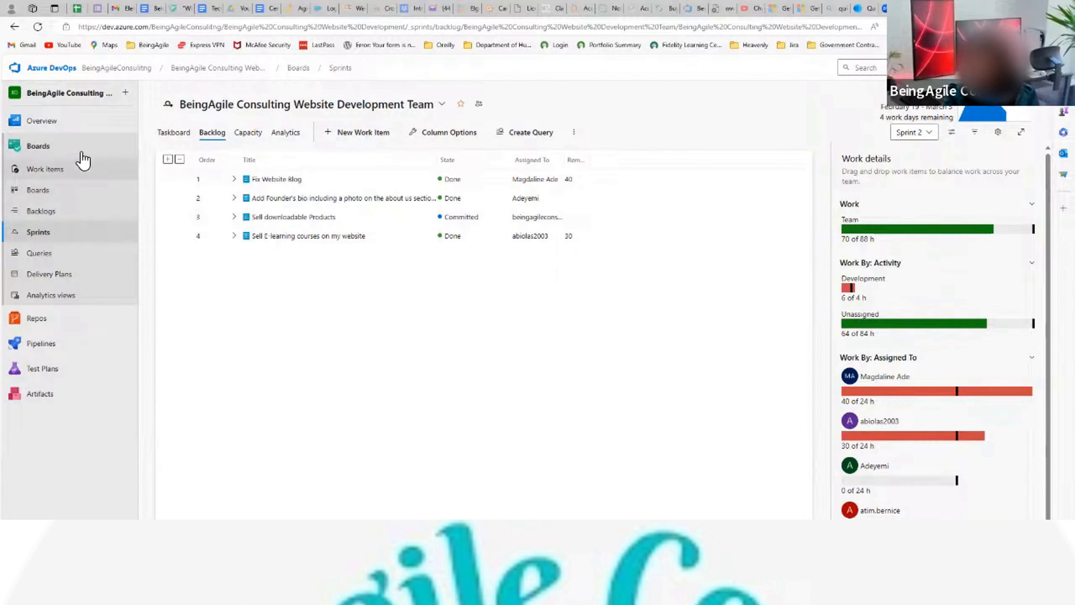
mouse_move(78, 107)
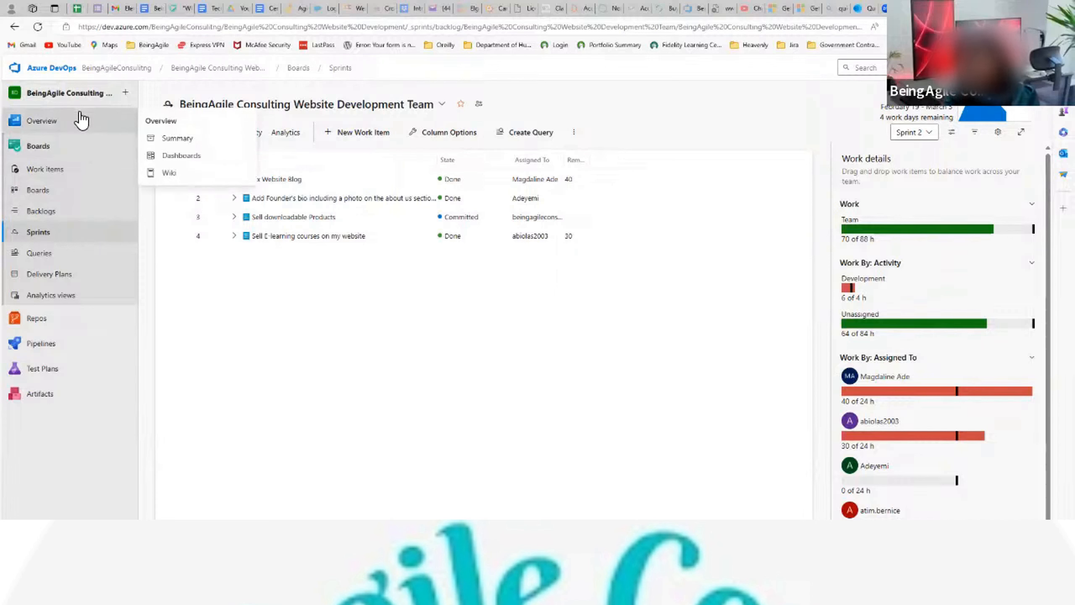